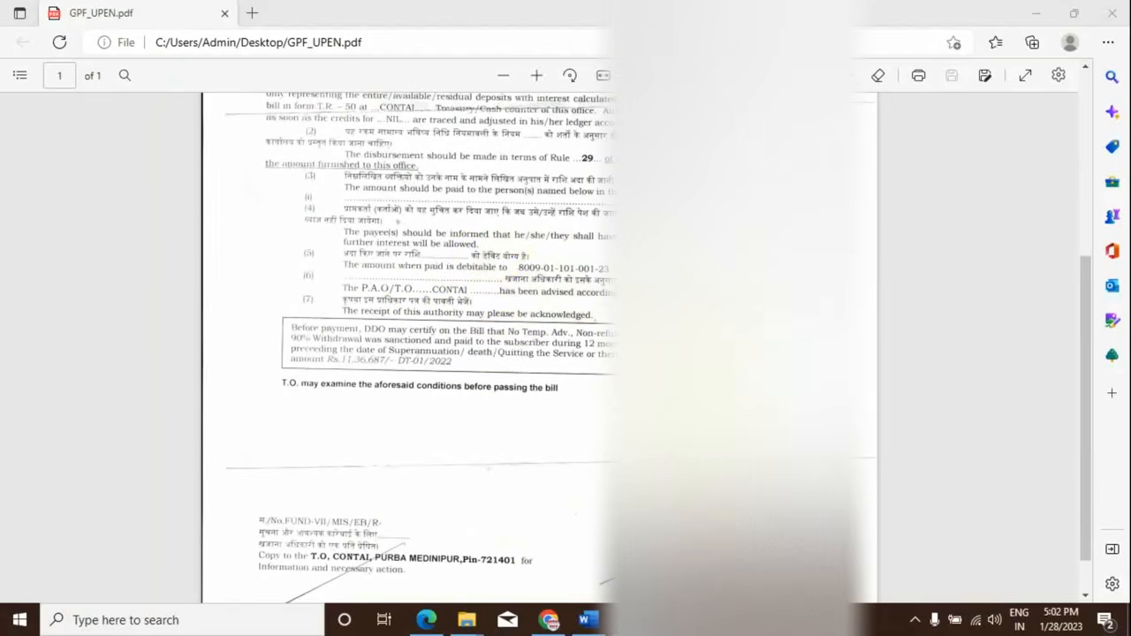
- From the iFMS Application List, open HRMS and continue without a digital signature
{"action": "scroll", "coordinate": [539, 345], "scroll_direction": "down", "scroll_amount": 1}
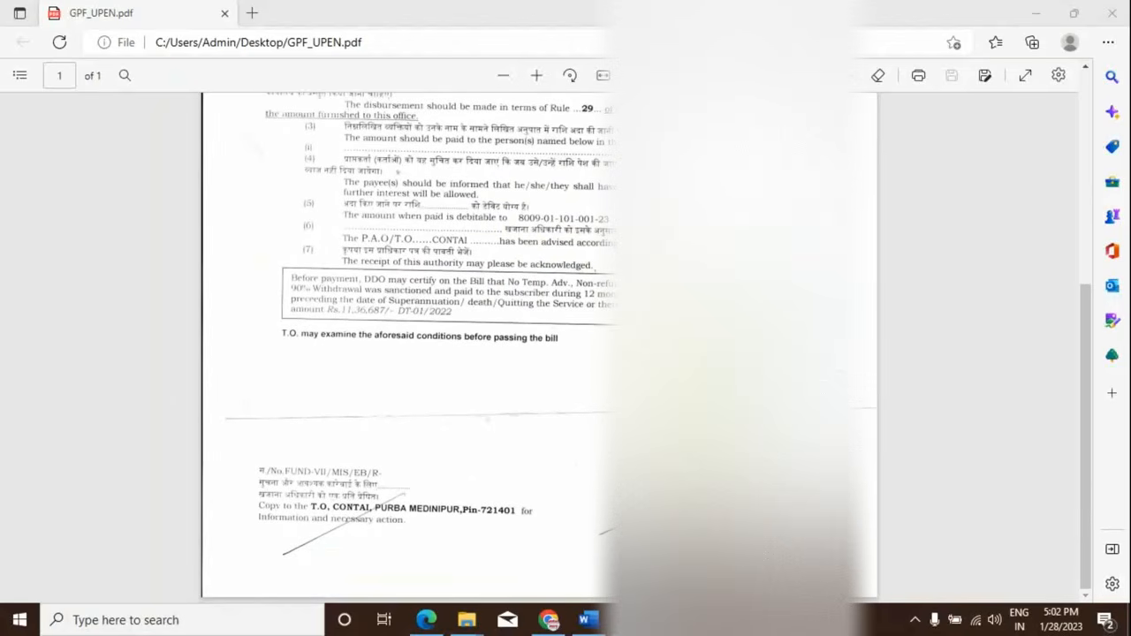
{"action": "scroll", "coordinate": [539, 344], "scroll_direction": "up", "scroll_amount": 7}
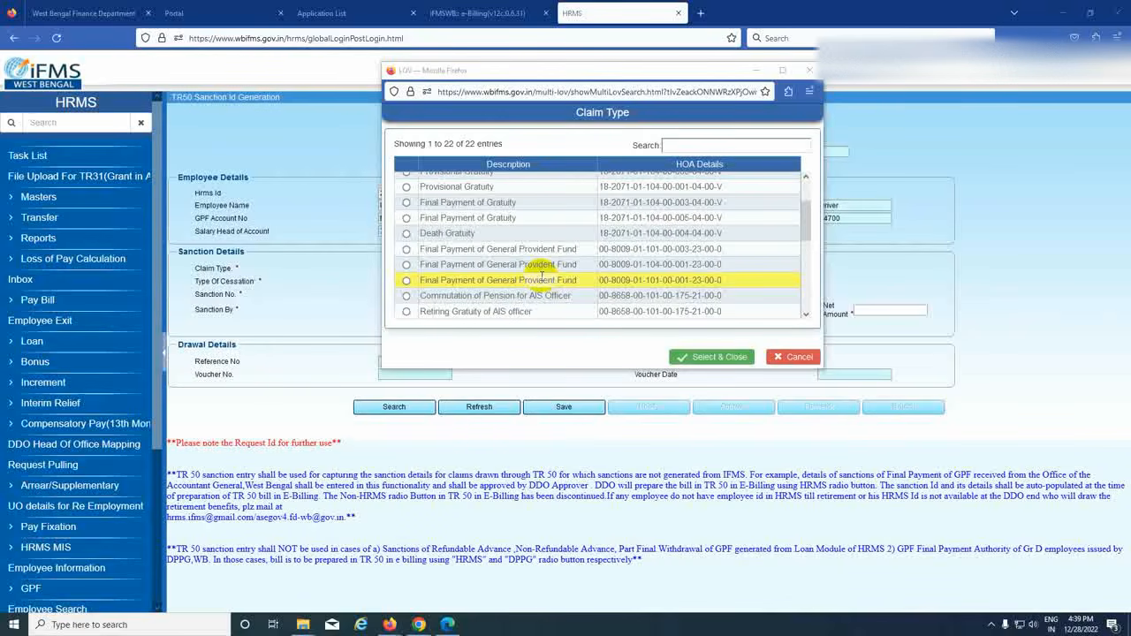
{"action": "left_click", "coordinate": [81, 13]}
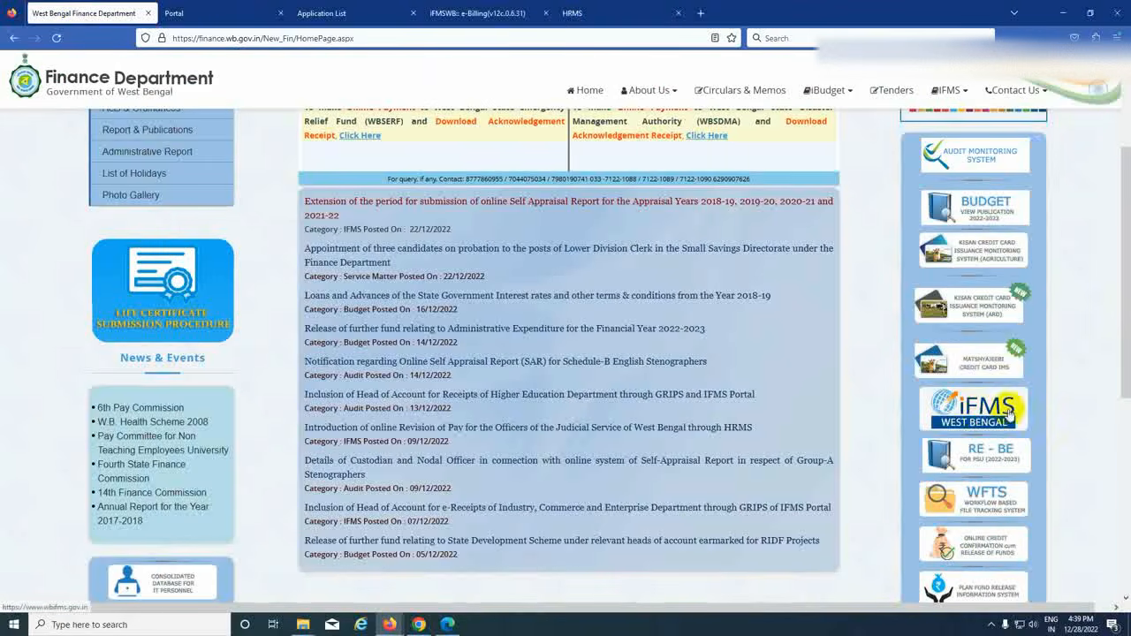
{"action": "left_click", "coordinate": [230, 14]}
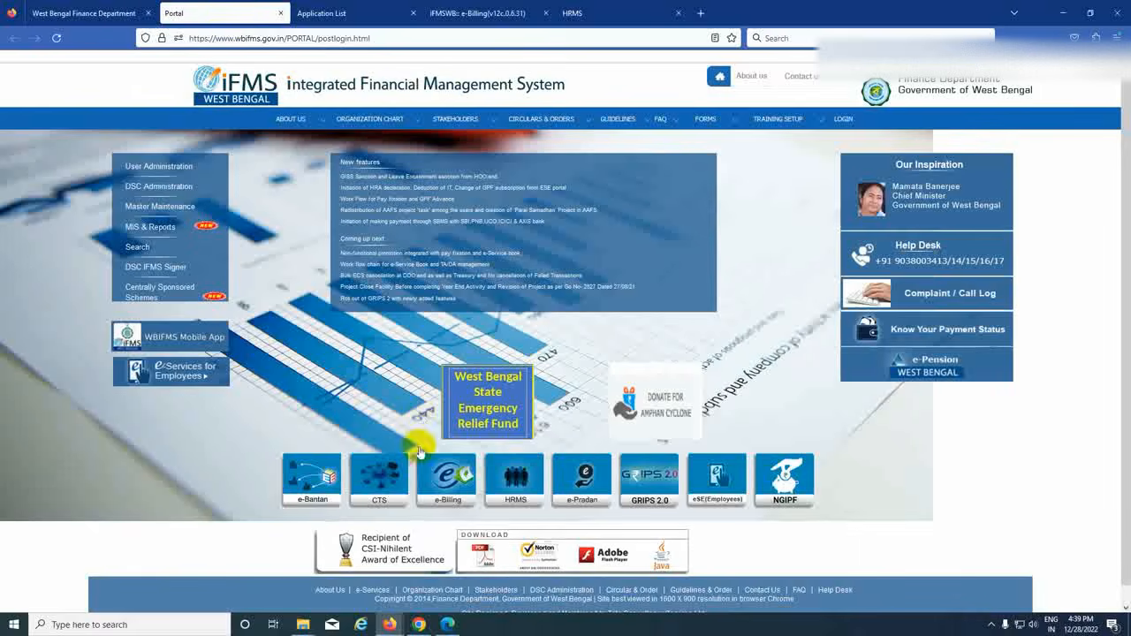
{"action": "left_click", "coordinate": [343, 14]}
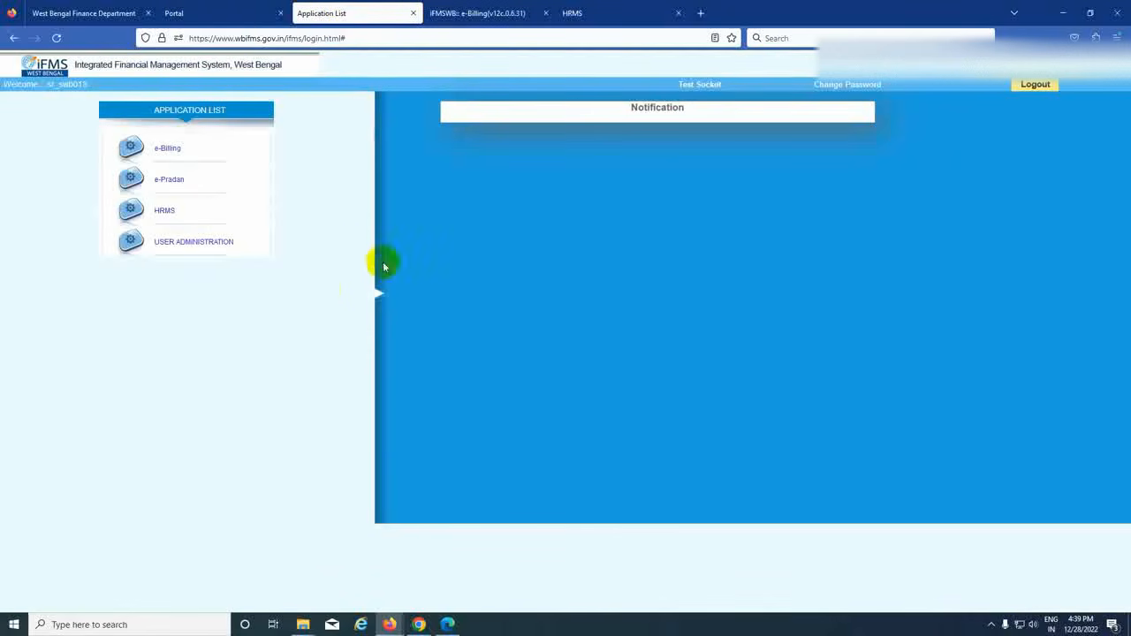
{"action": "left_click", "coordinate": [165, 211]}
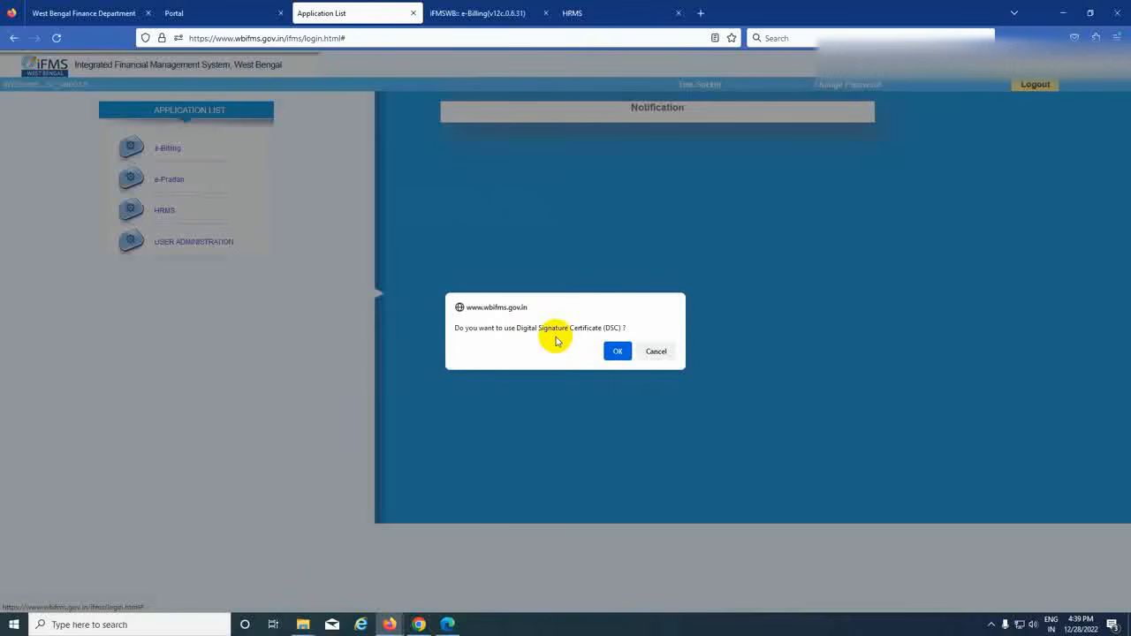
{"action": "left_click", "coordinate": [653, 353]}
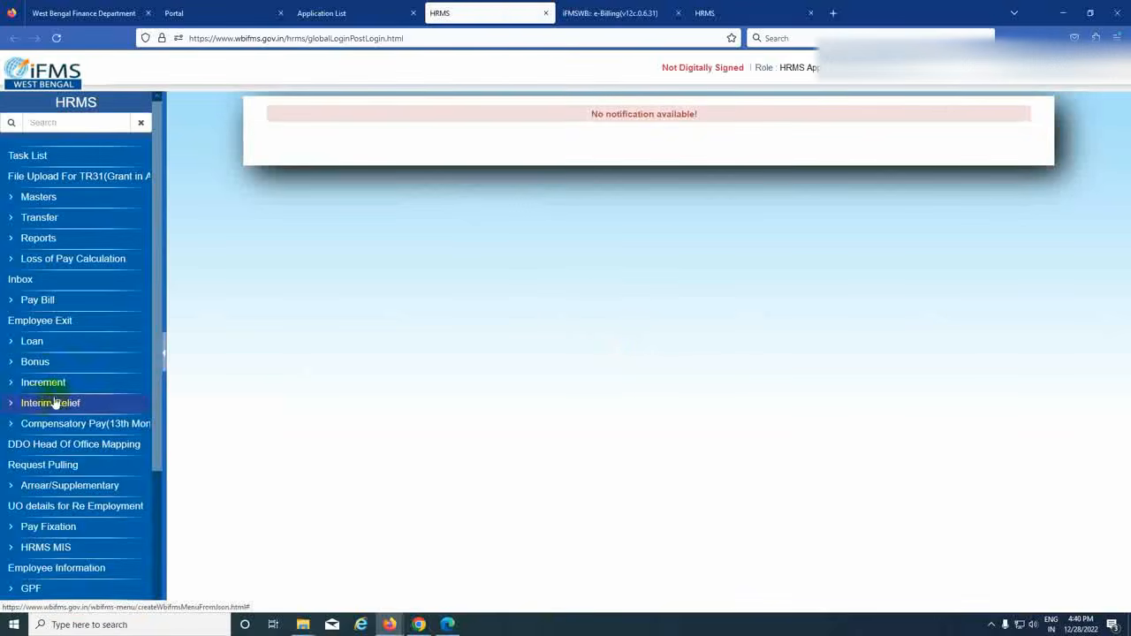
- In TR 50 Sanction Entry, load the employee's details (Driver, basic pay 44700) by their HRMS Id
{"action": "scroll", "coordinate": [56, 403], "scroll_direction": "down", "scroll_amount": 3}
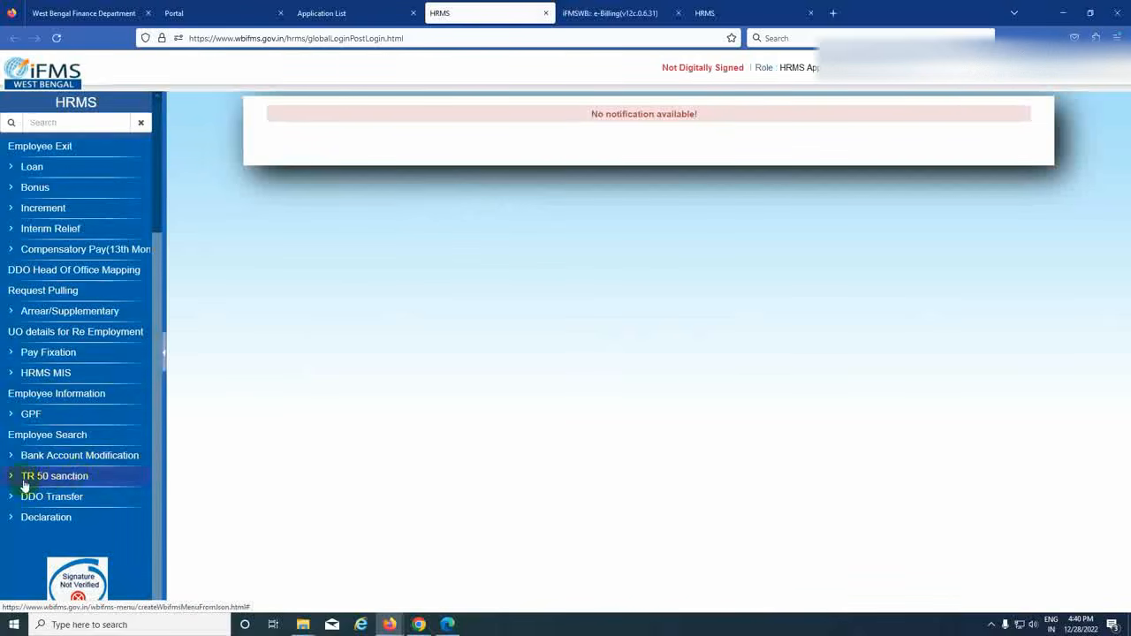
{"action": "left_click", "coordinate": [57, 482]}
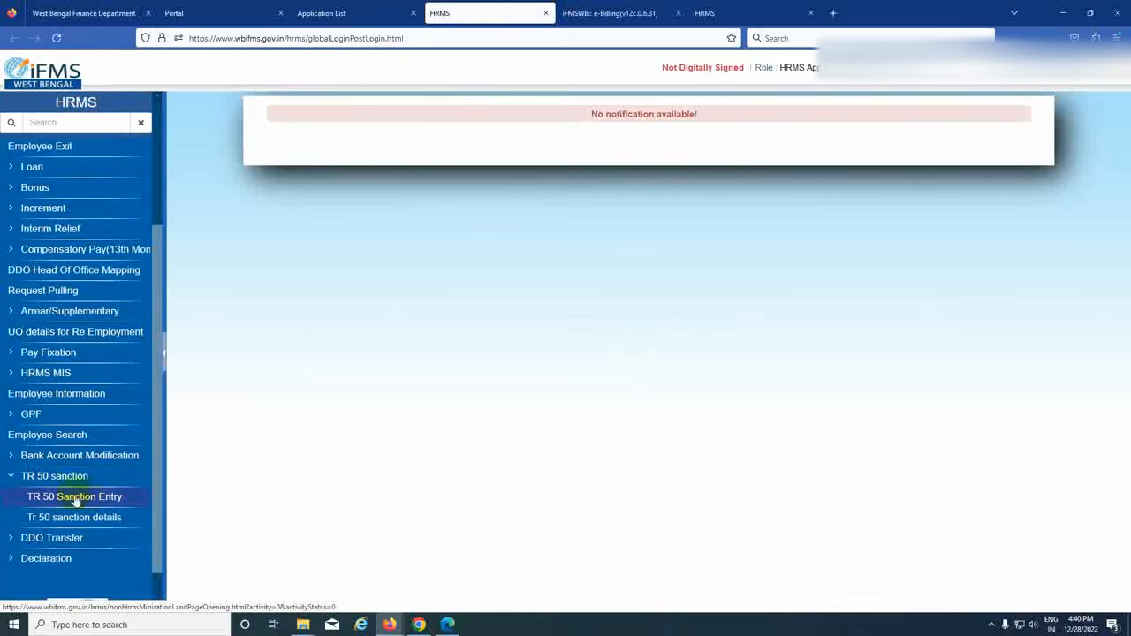
{"action": "left_click", "coordinate": [106, 500]}
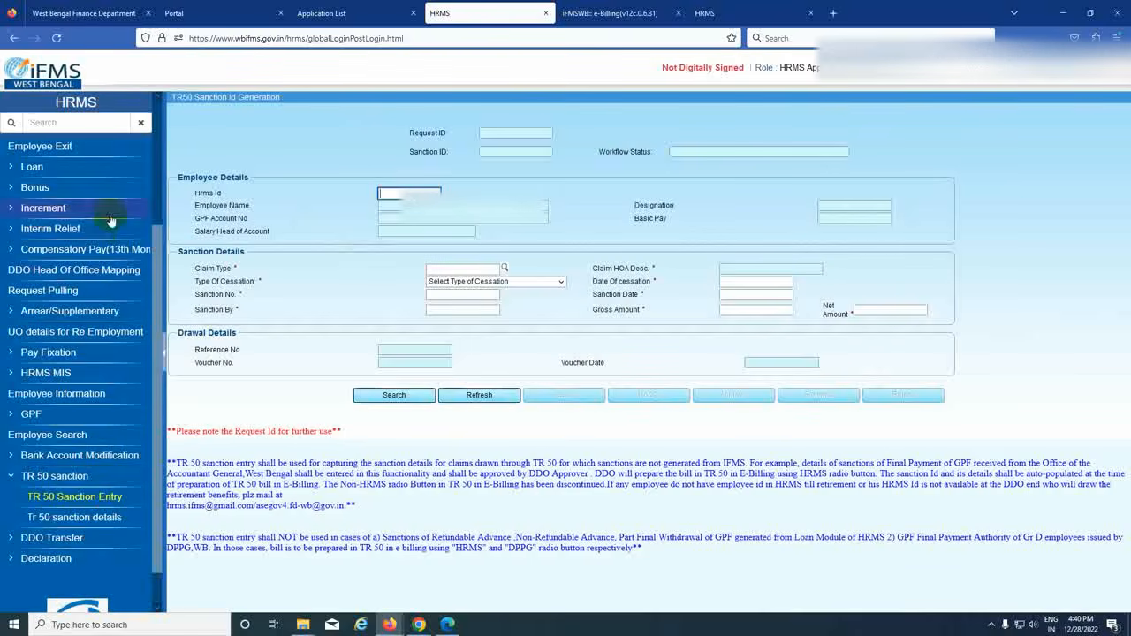
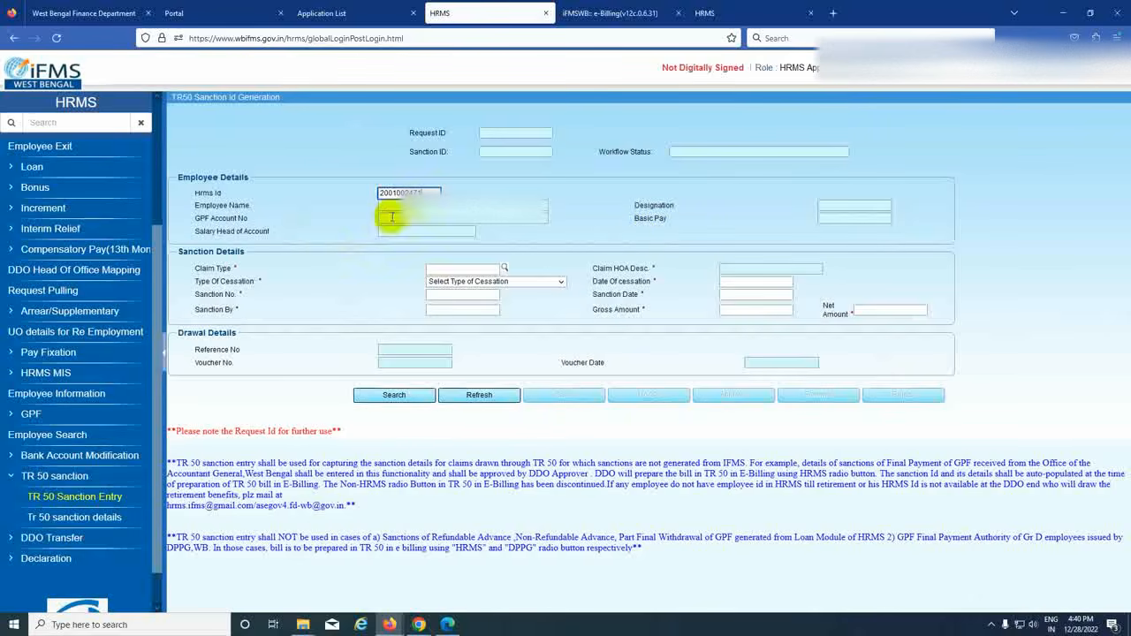
{"action": "left_click", "coordinate": [394, 395]}
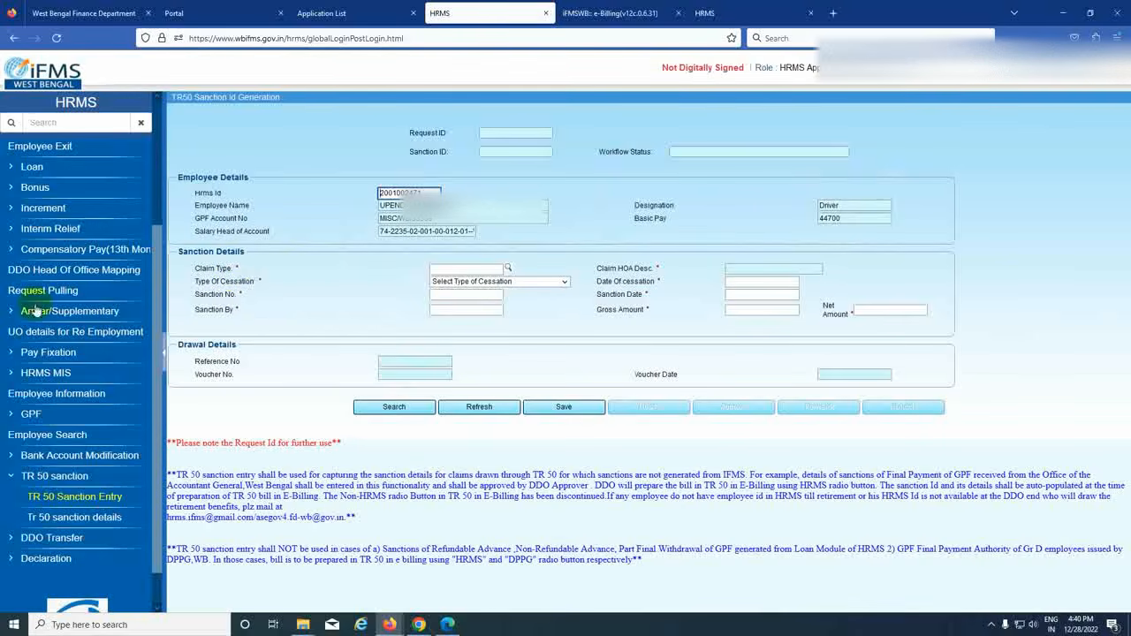
{"action": "left_click", "coordinate": [508, 269]}
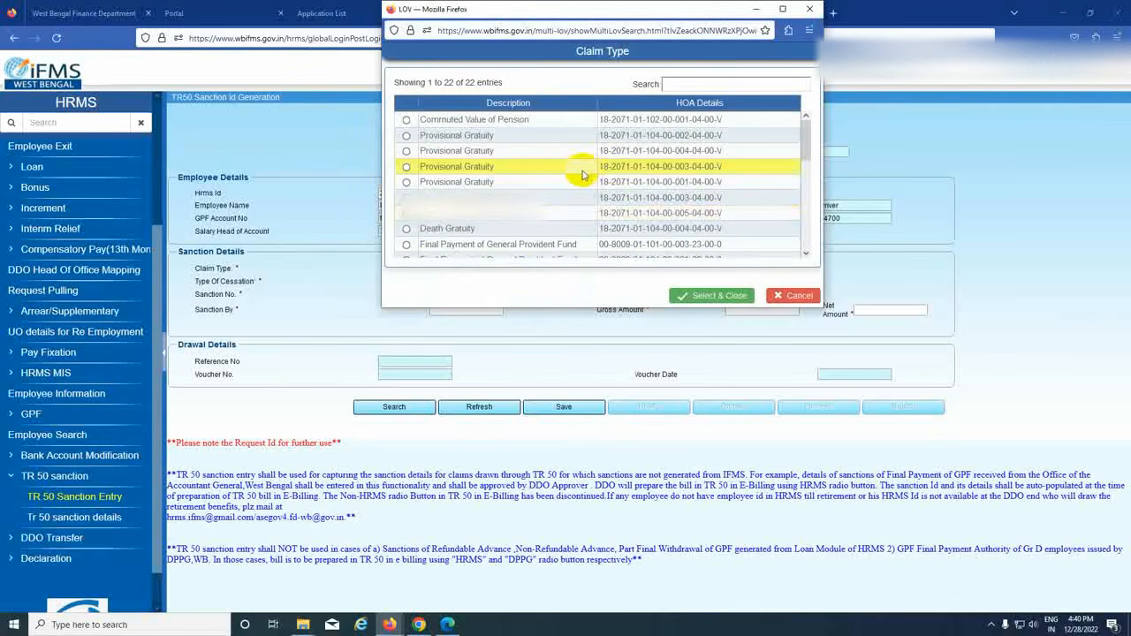
{"action": "left_click", "coordinate": [783, 11]}
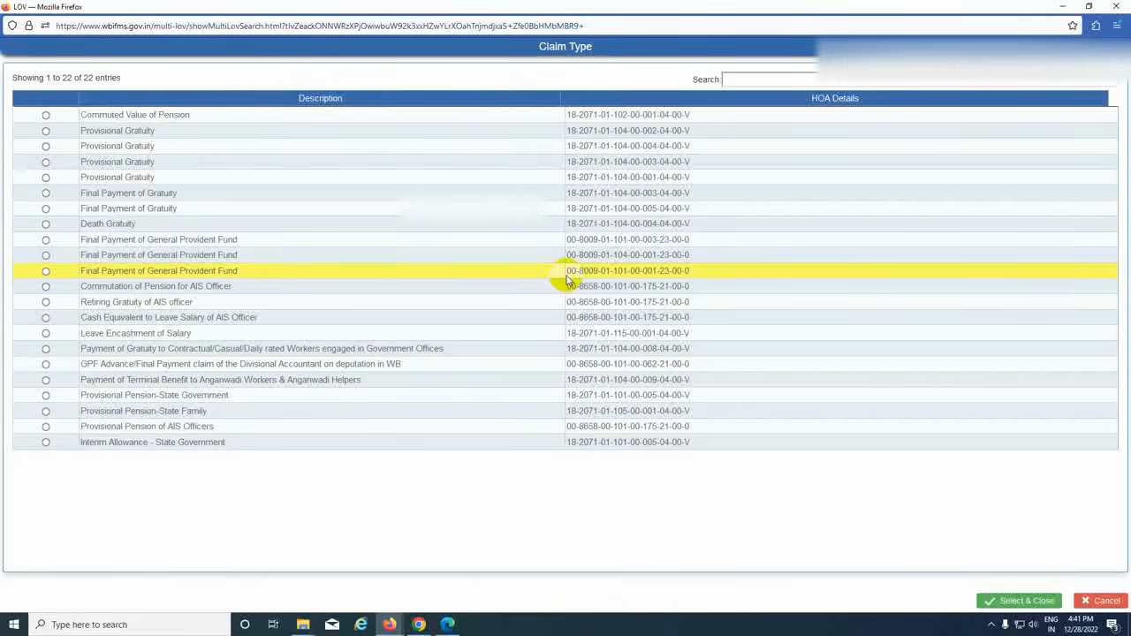
{"action": "left_click", "coordinate": [623, 272]}
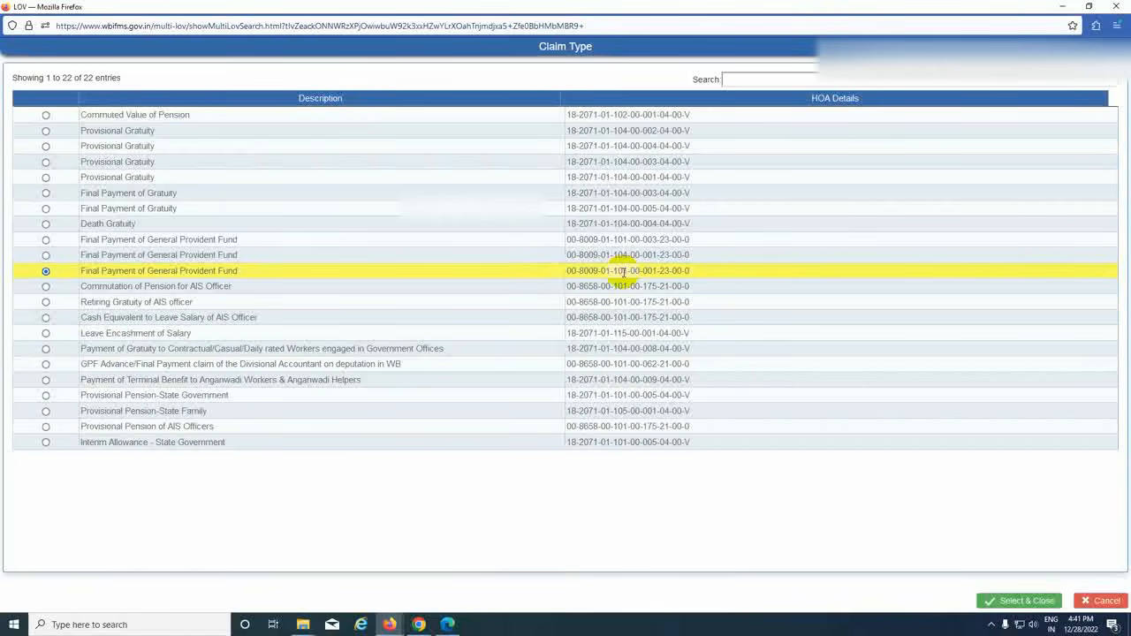
{"action": "left_click", "coordinate": [1021, 602]}
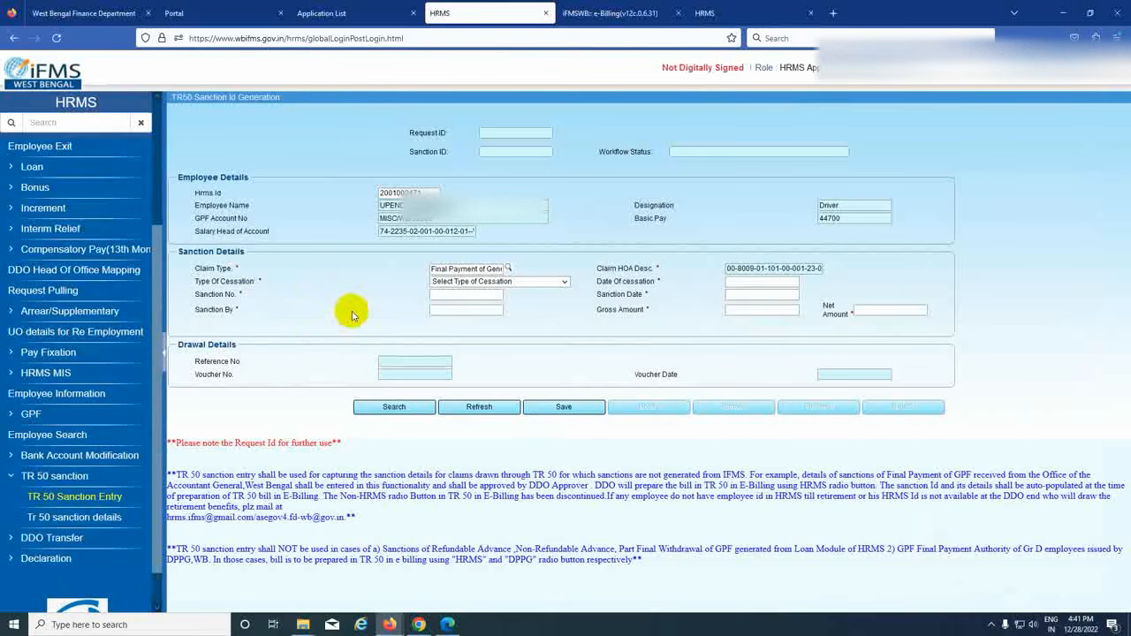
- Set Type of Cessation to Retirement on Superannuation and Date of Cessation to 31/01/2022
{"action": "left_click", "coordinate": [563, 282]}
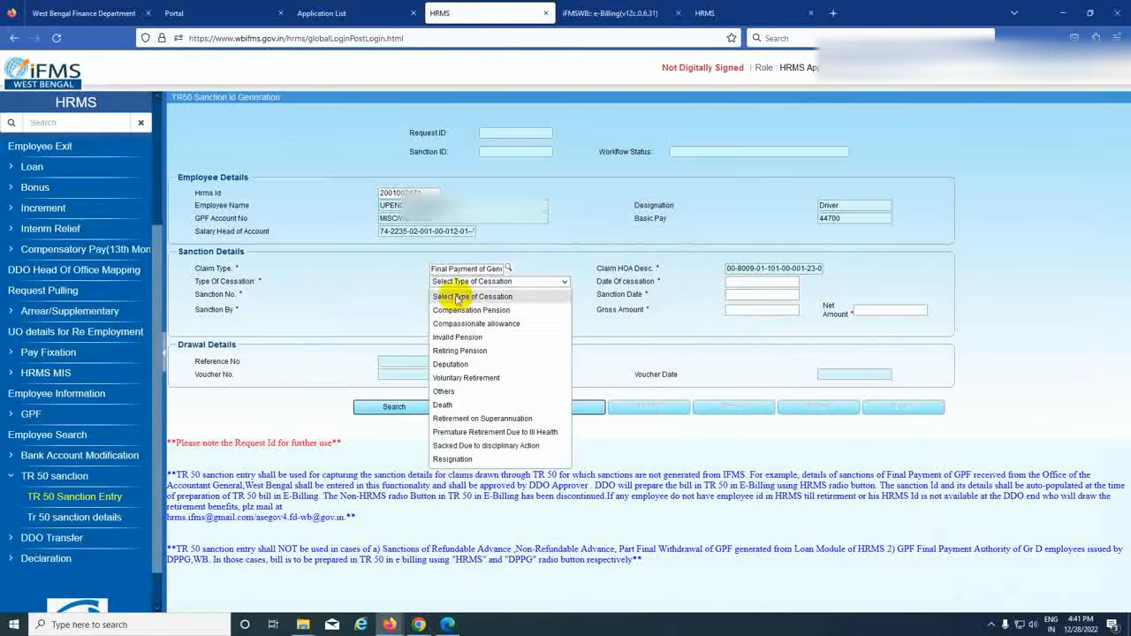
{"action": "left_click", "coordinate": [495, 419]}
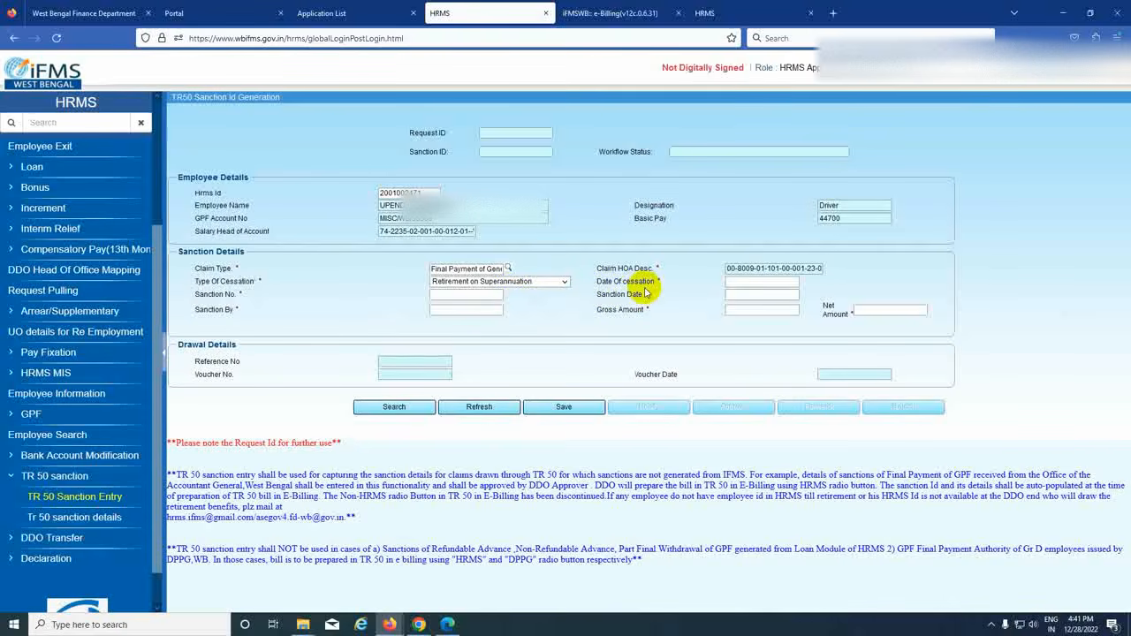
{"action": "left_click", "coordinate": [761, 281]}
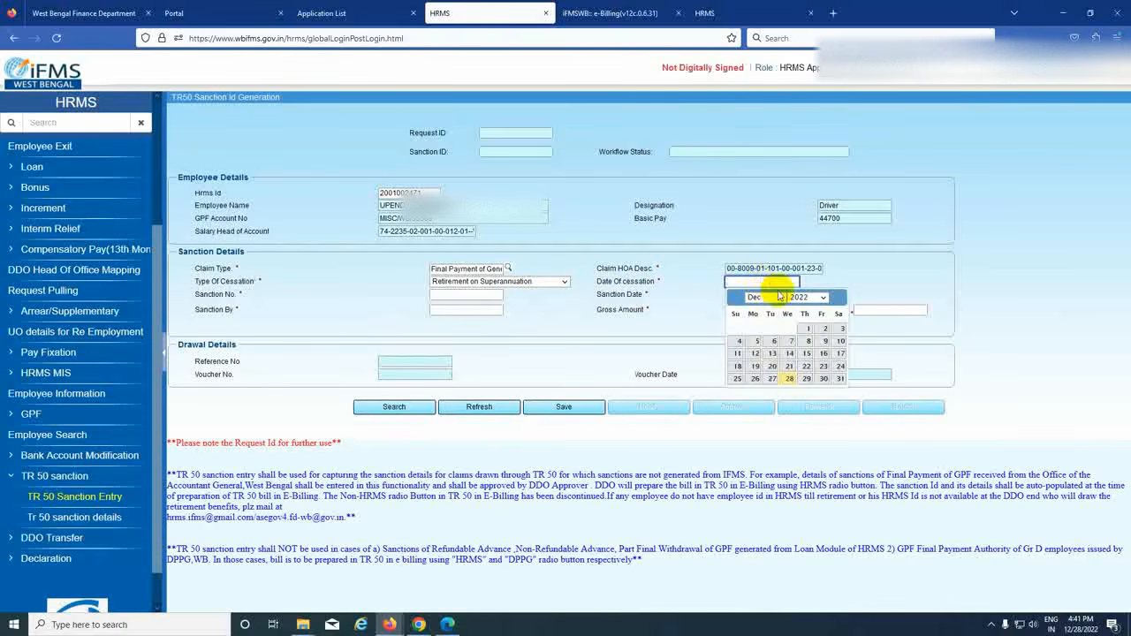
{"action": "left_click", "coordinate": [764, 297]}
{"action": "left_click", "coordinate": [766, 313]}
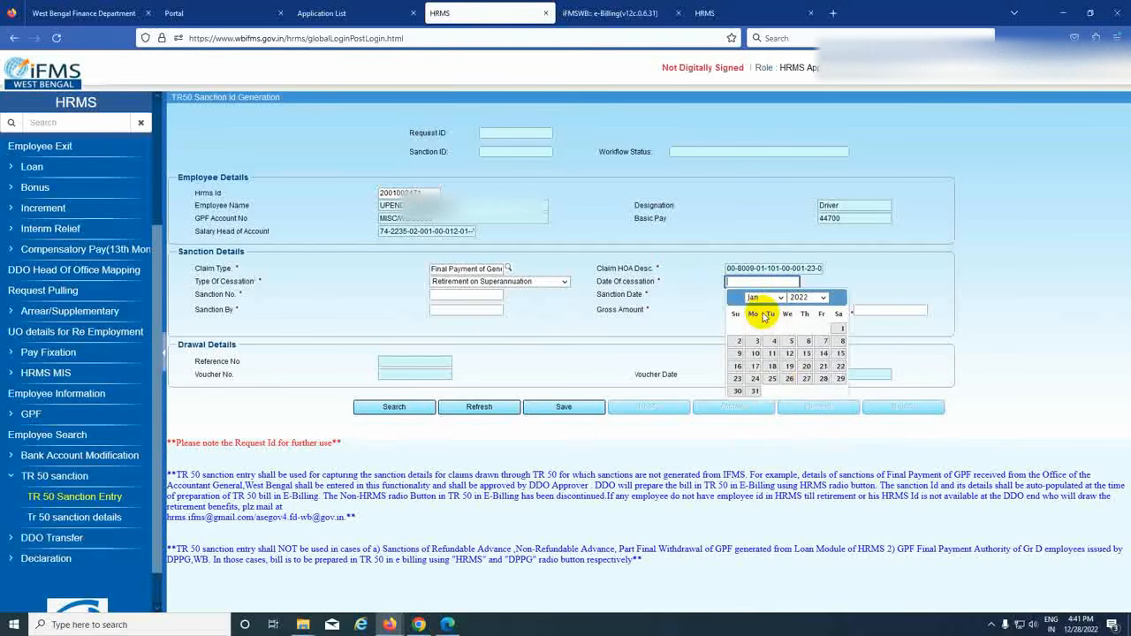
{"action": "left_click", "coordinate": [755, 391]}
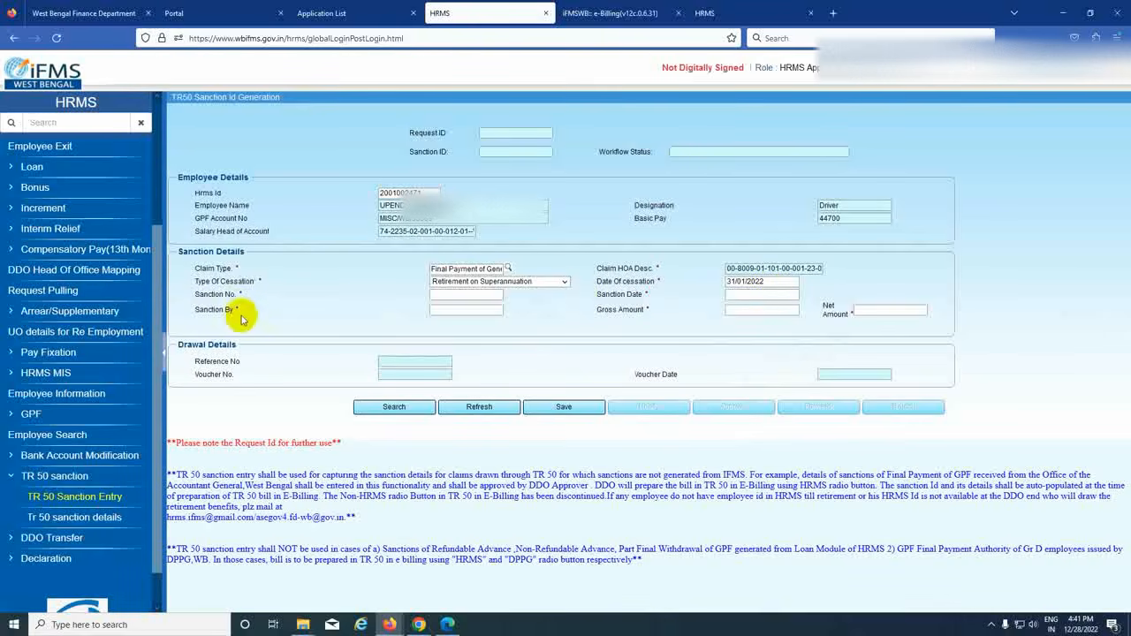
- Paste in the sanction number and set the sanction date to 30/11/2022
{"action": "left_click", "coordinate": [458, 297]}
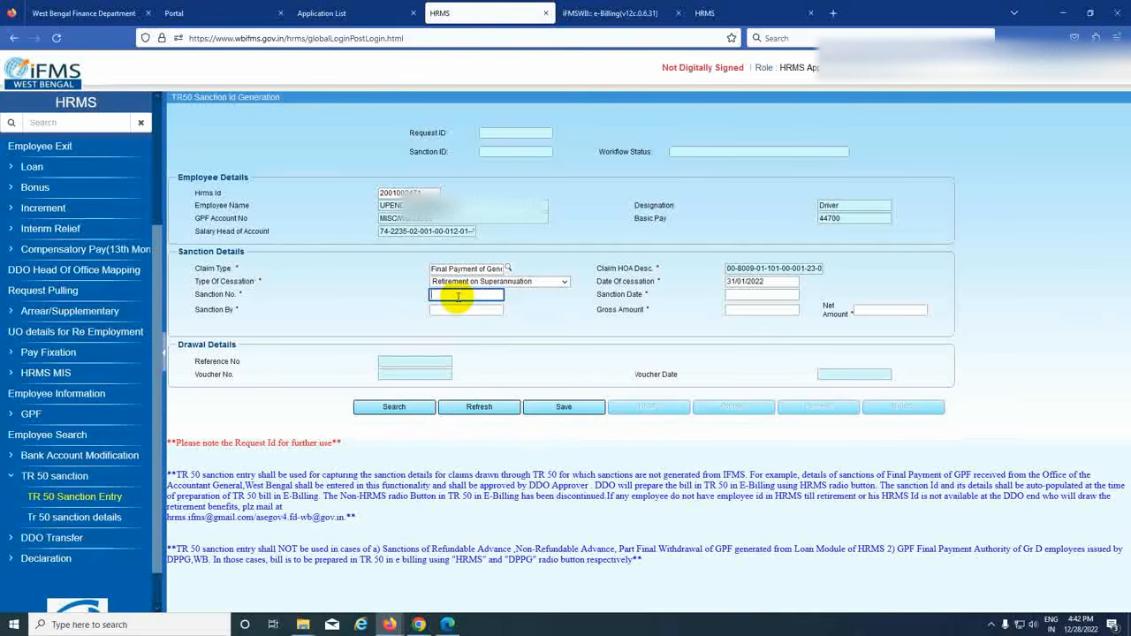
{"action": "left_click", "coordinate": [758, 296]}
{"action": "left_click", "coordinate": [780, 311]}
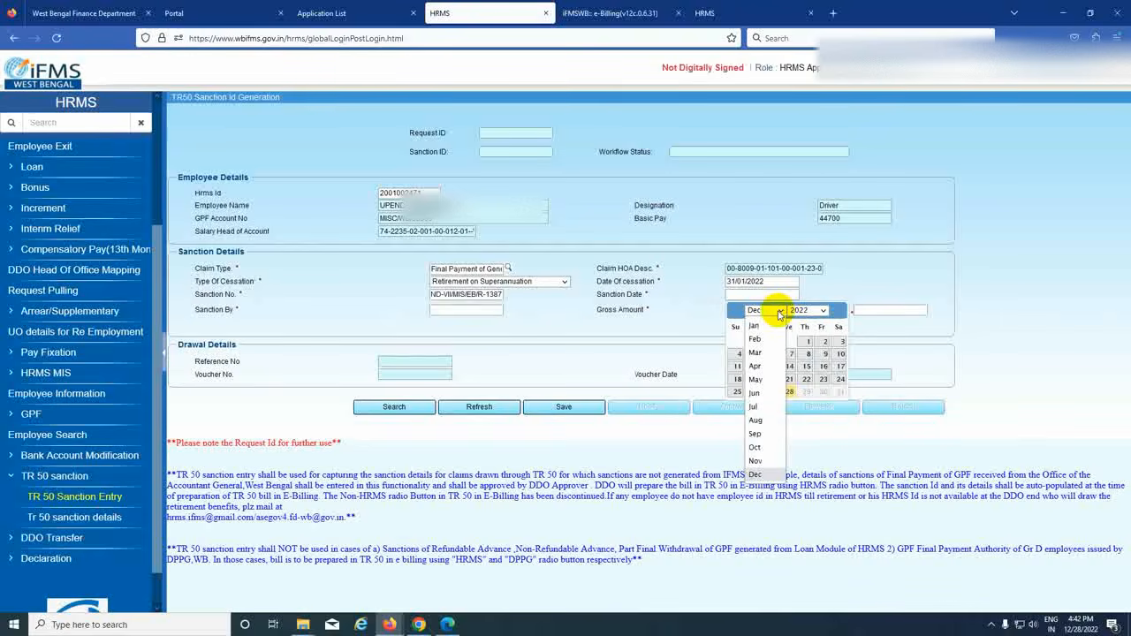
{"action": "left_click", "coordinate": [756, 461]}
{"action": "left_click", "coordinate": [790, 391]}
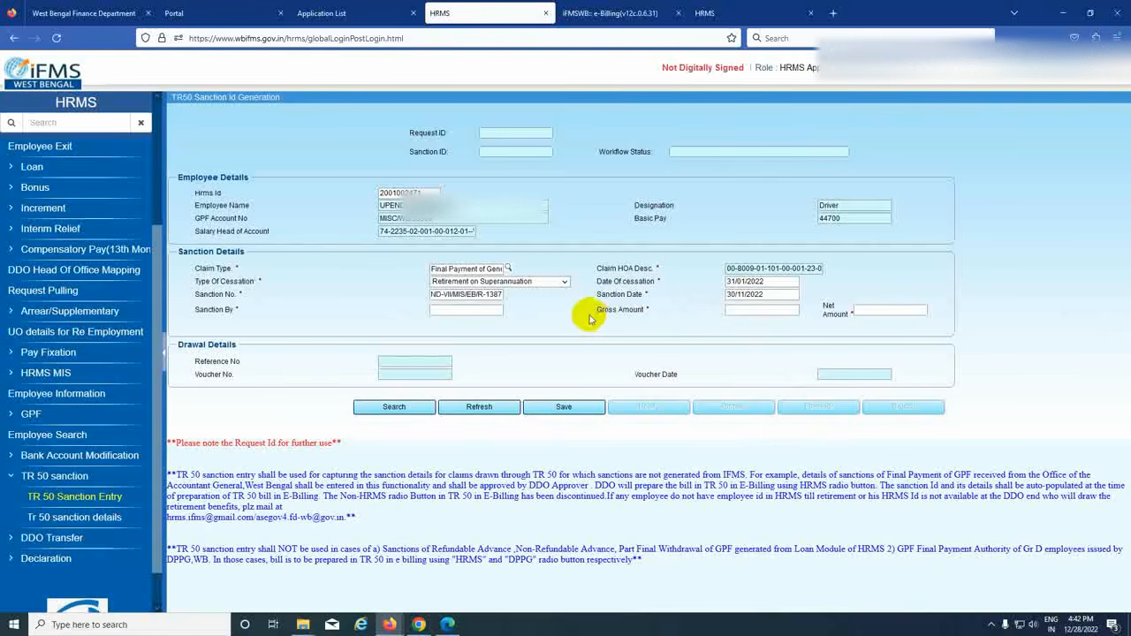
- Enter sanctioning authority 'GA', net amount 384592 matching the gross, and save the sanction
{"action": "left_click", "coordinate": [473, 310]}
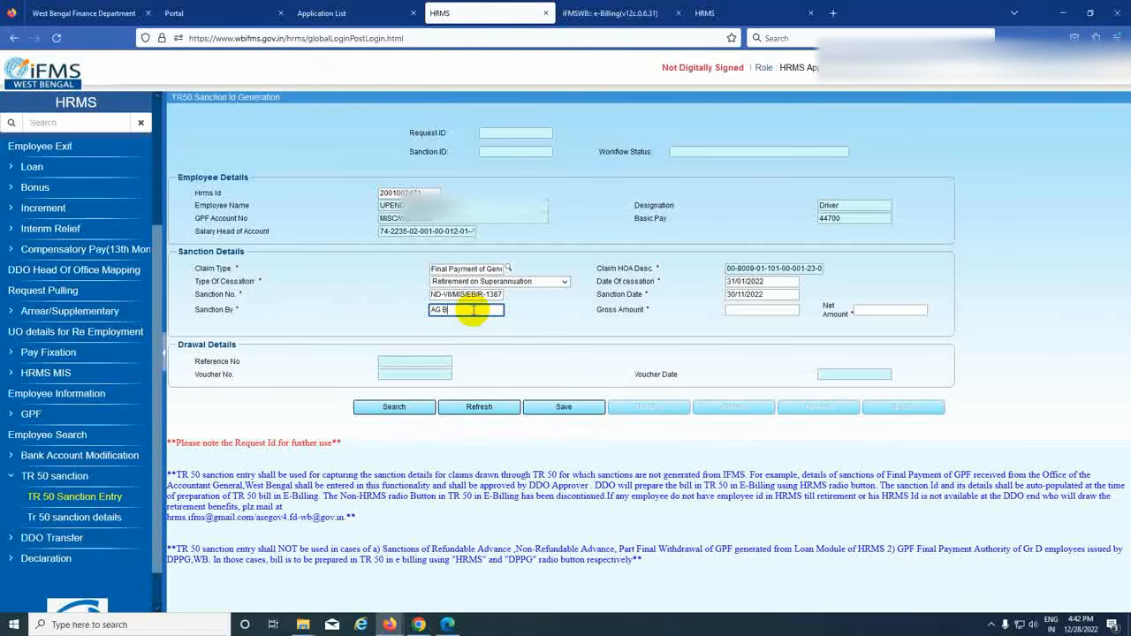
{"action": "type", "text": "GAL, WB"}
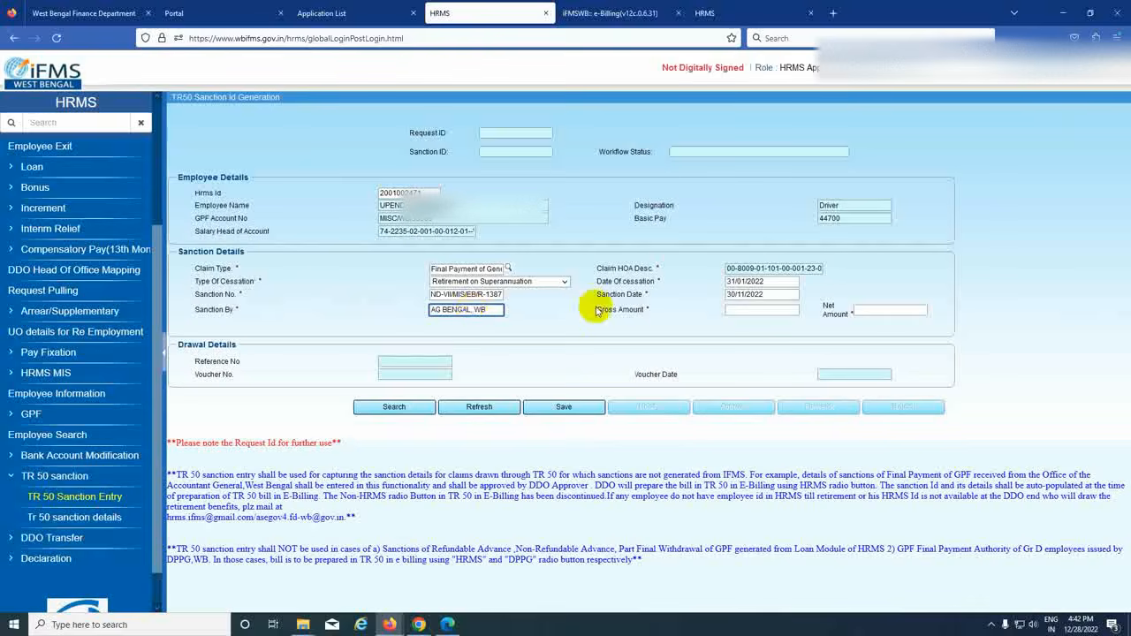
{"action": "left_click", "coordinate": [760, 311]}
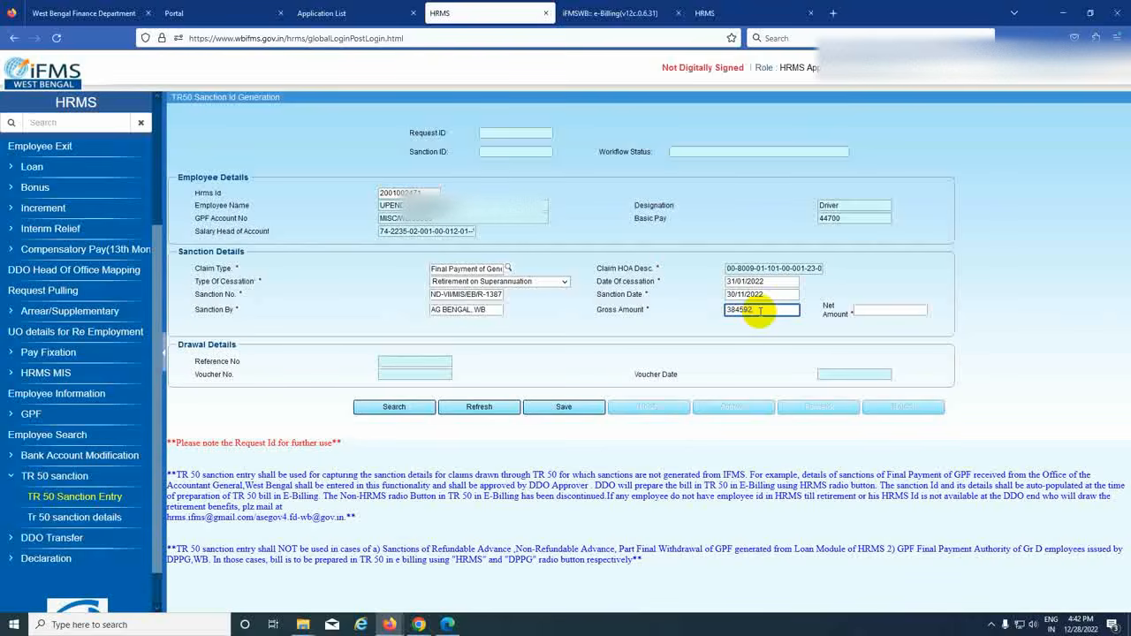
{"action": "left_click", "coordinate": [871, 311]}
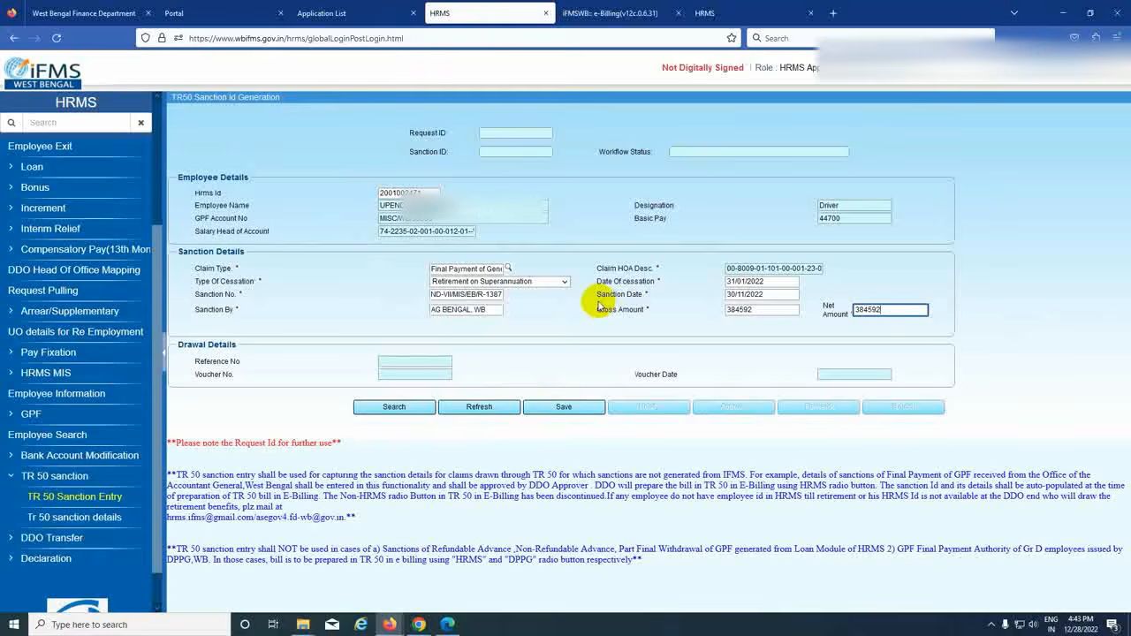
{"action": "left_click", "coordinate": [557, 406]}
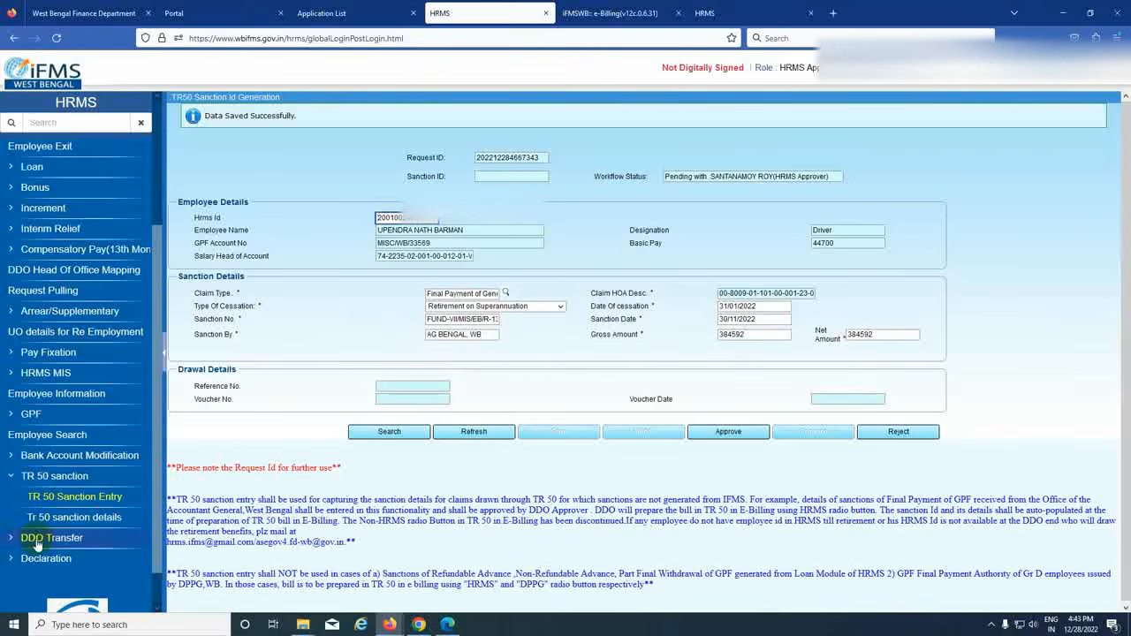
- Go to TR 50 sanction > Tr 50 sanction details in the left menu
{"action": "left_click", "coordinate": [77, 523]}
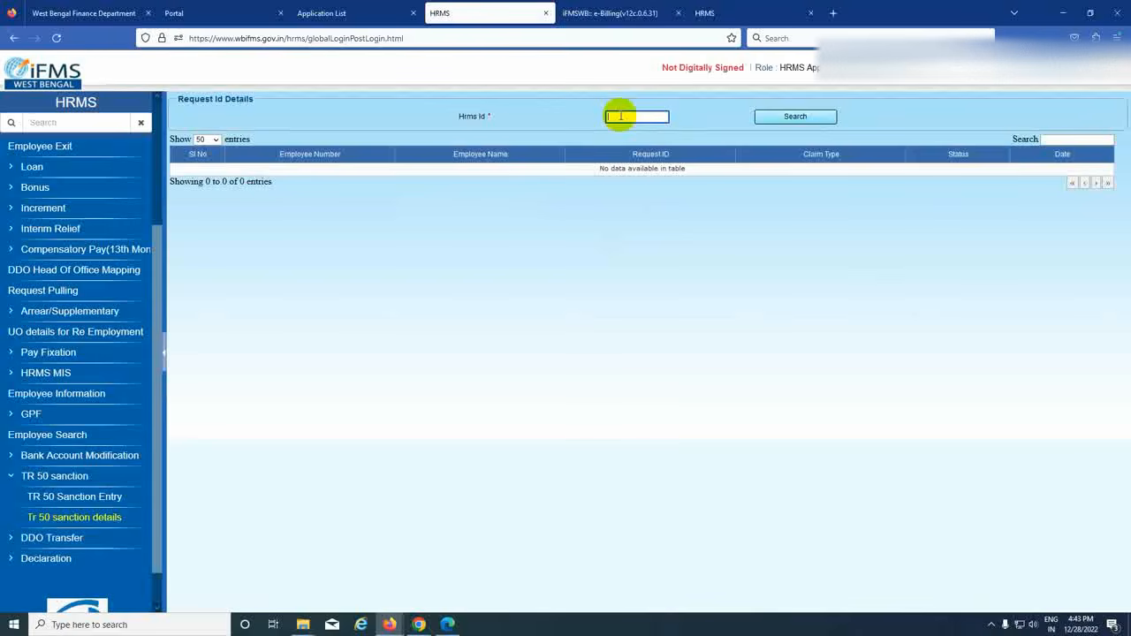
- Reopen HRMS without a DSC and search Tr 50 sanction details by the employee's HRMS Id
{"action": "left_click", "coordinate": [346, 13]}
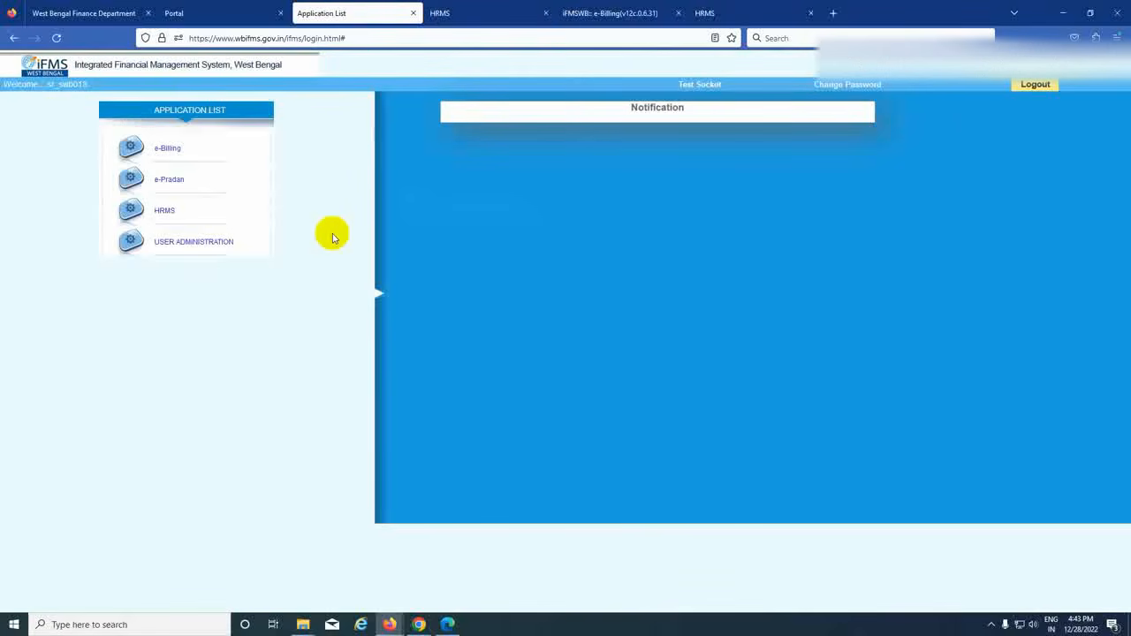
{"action": "left_click", "coordinate": [165, 219]}
{"action": "left_click", "coordinate": [655, 356]}
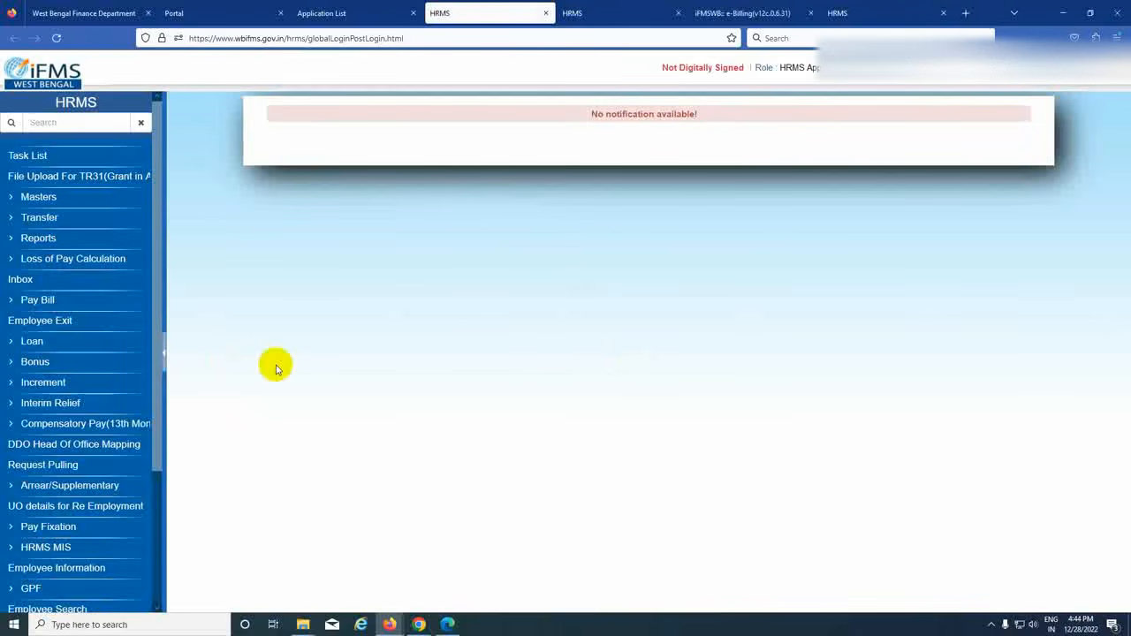
{"action": "scroll", "coordinate": [58, 498], "scroll_direction": "down", "scroll_amount": 2}
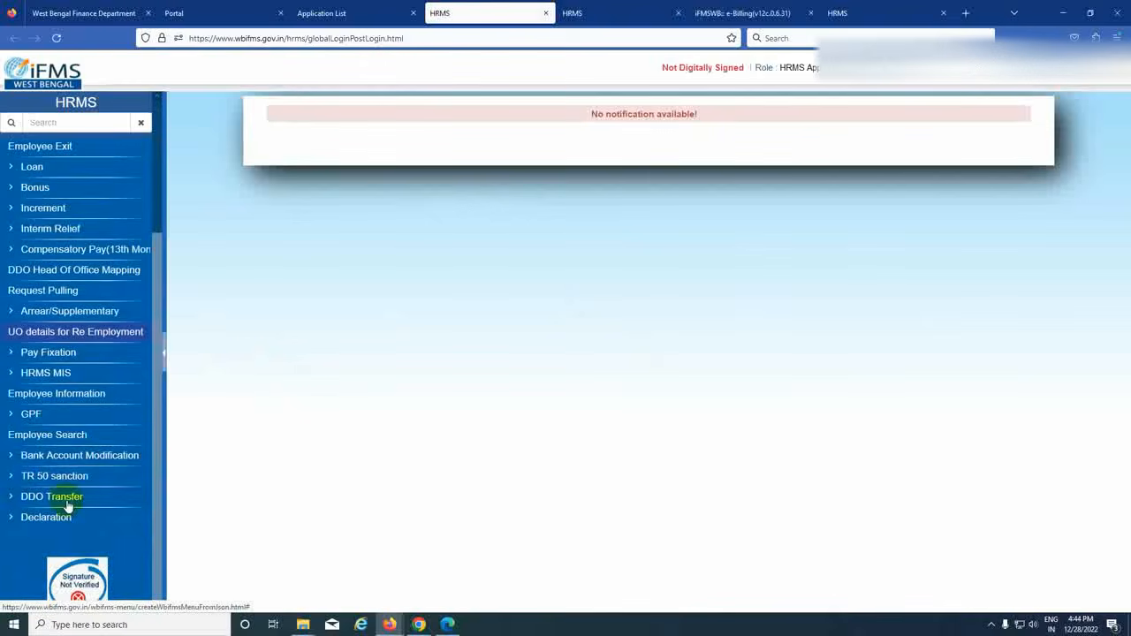
{"action": "left_click", "coordinate": [42, 481]}
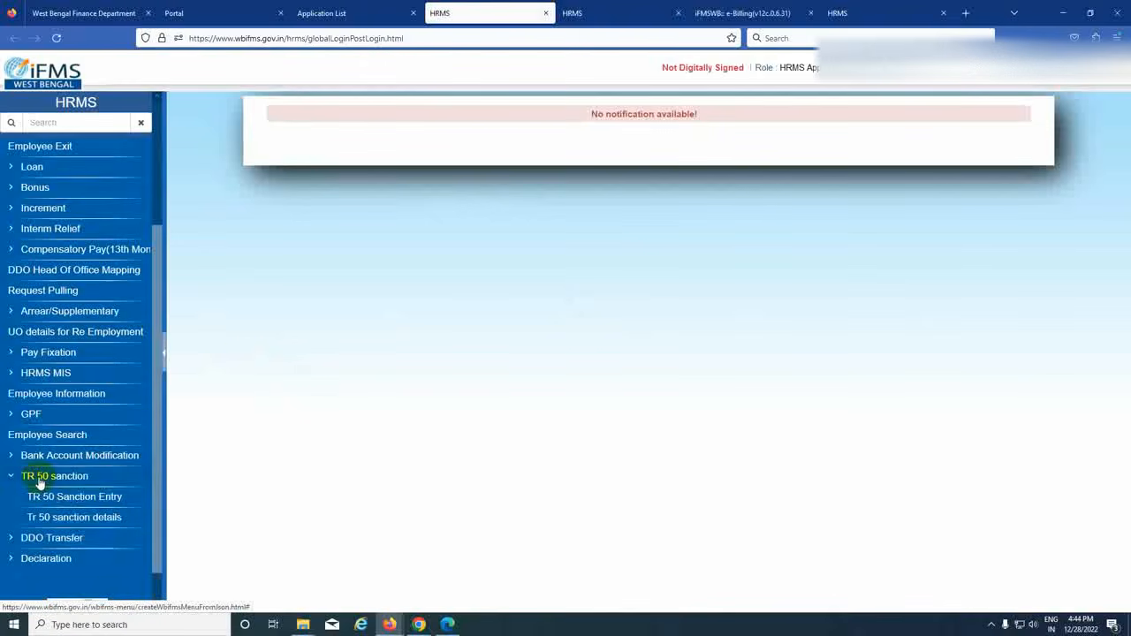
{"action": "left_click", "coordinate": [95, 524]}
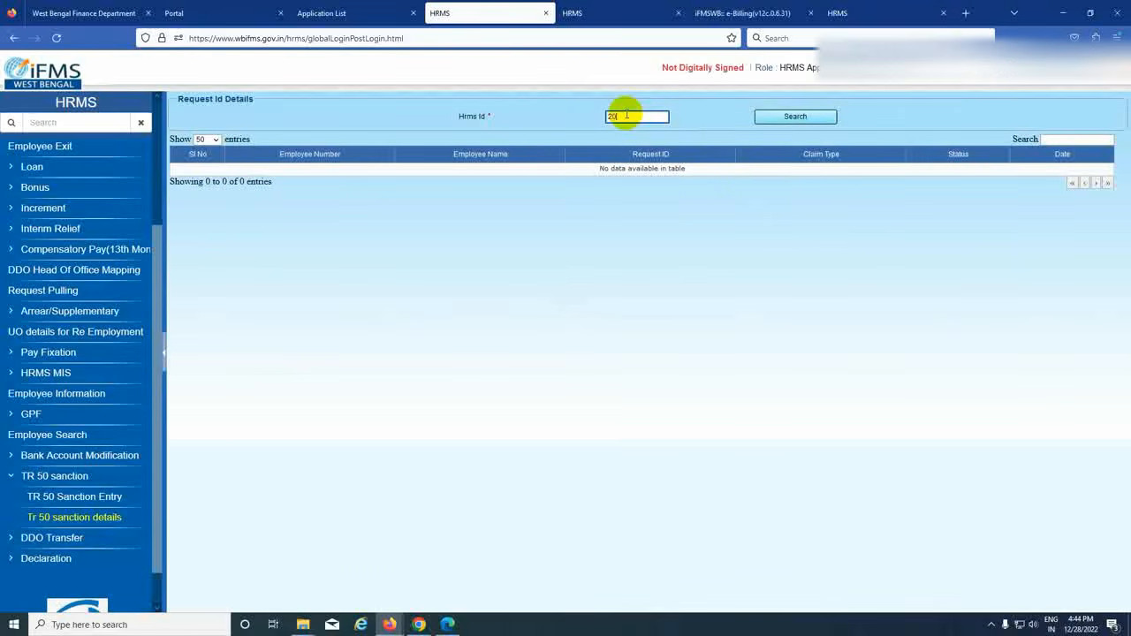
{"action": "type", "text": "20010"}
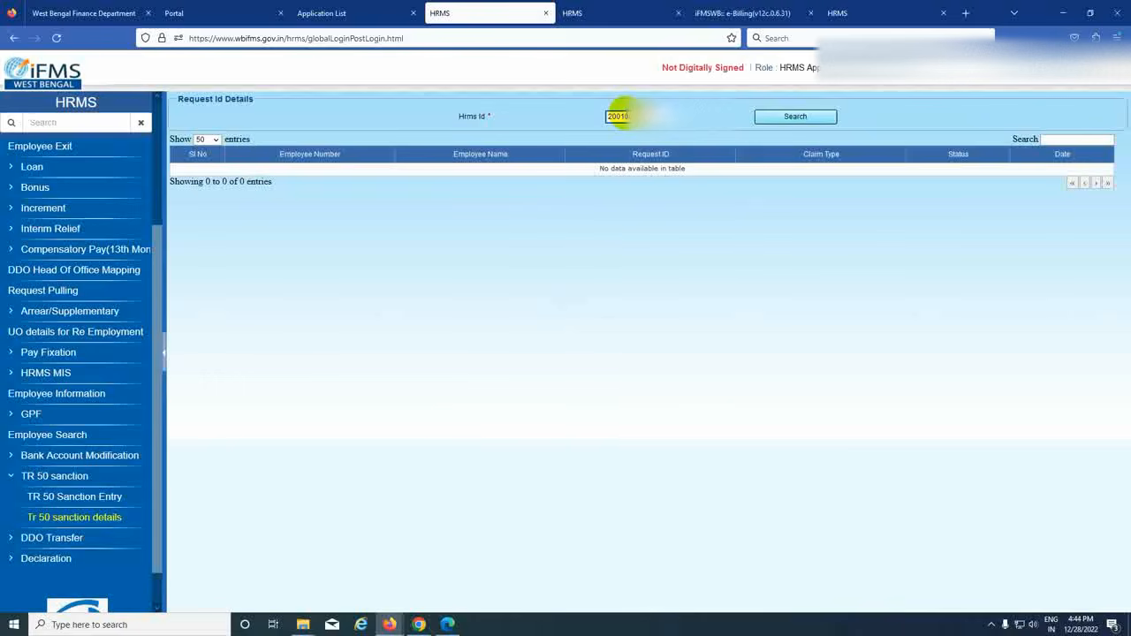
{"action": "left_click", "coordinate": [794, 117]}
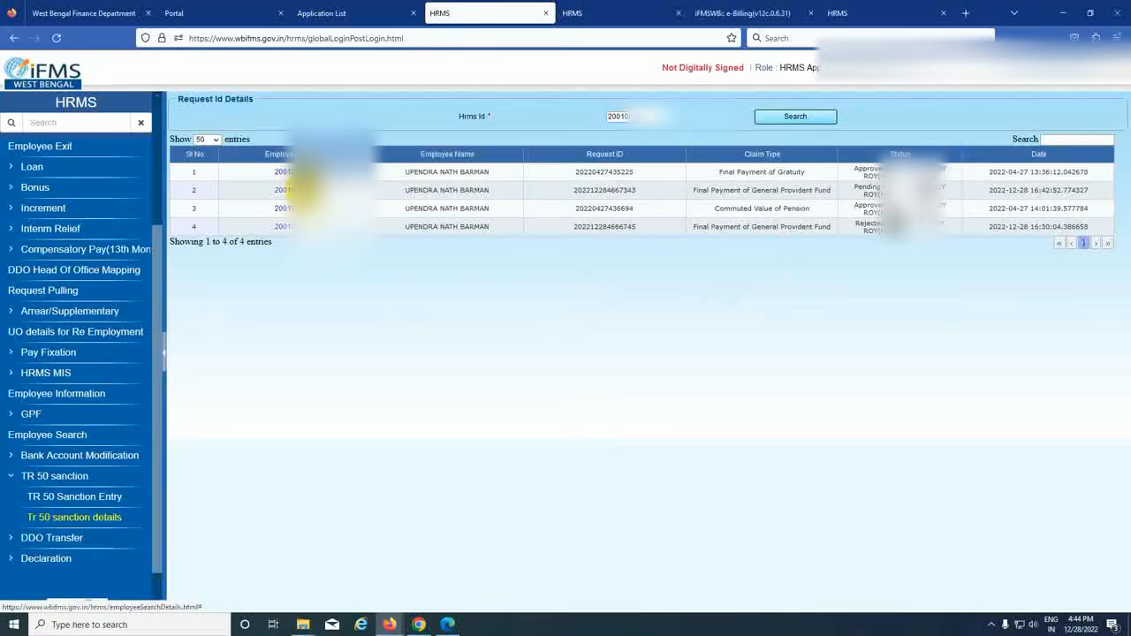
- Approve the pending Final Payment of GPF sanction request and return to the Application List
{"action": "left_click", "coordinate": [303, 187]}
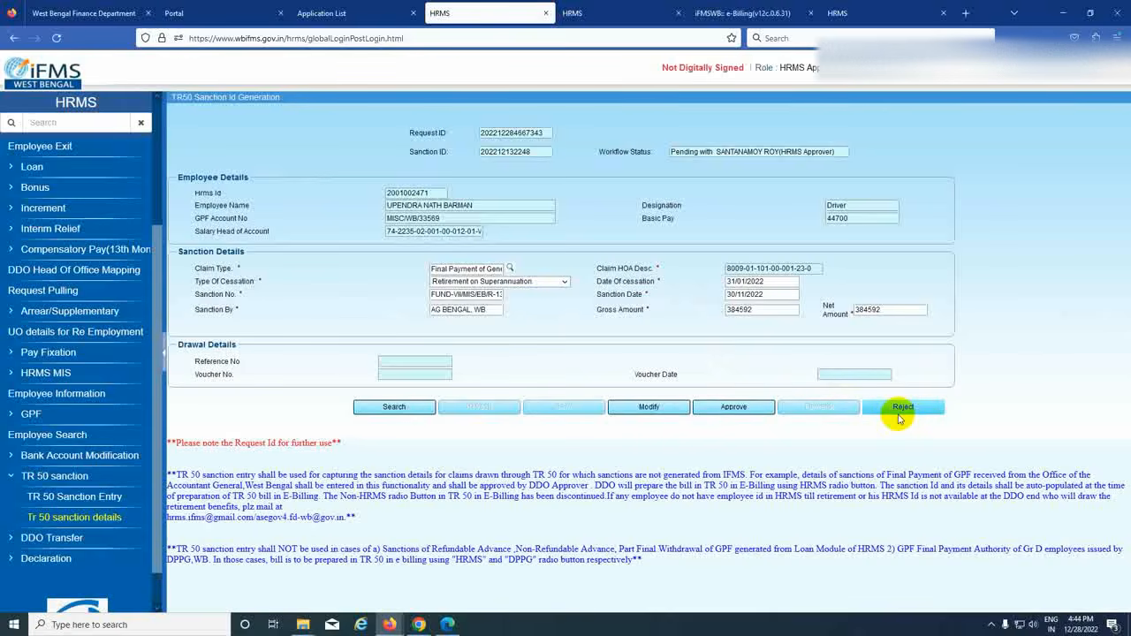
{"action": "left_click", "coordinate": [730, 407]}
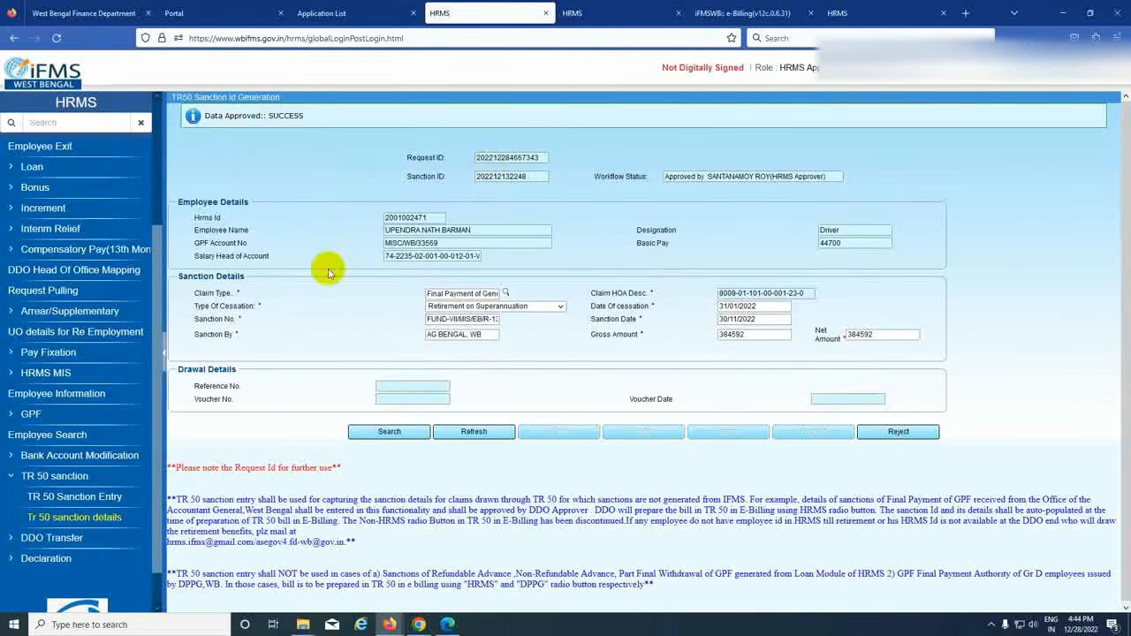
{"action": "left_click", "coordinate": [345, 15]}
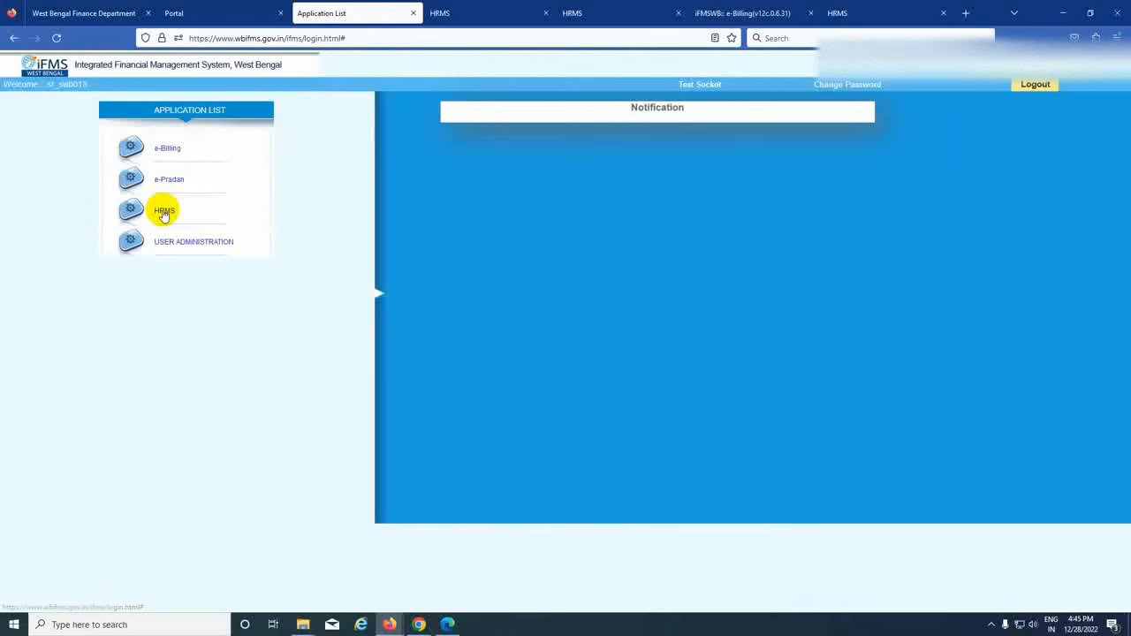
- Launch e-Billing without a digital signature and show the Sanction Inbox for TR50 bills
{"action": "left_click", "coordinate": [166, 151]}
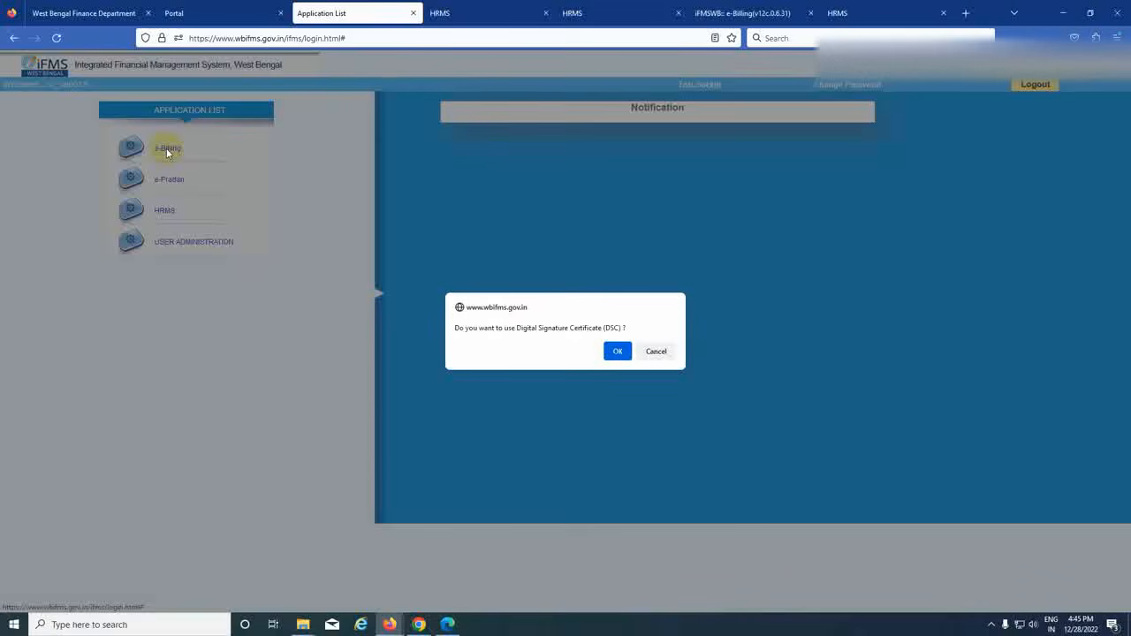
{"action": "left_click", "coordinate": [659, 353]}
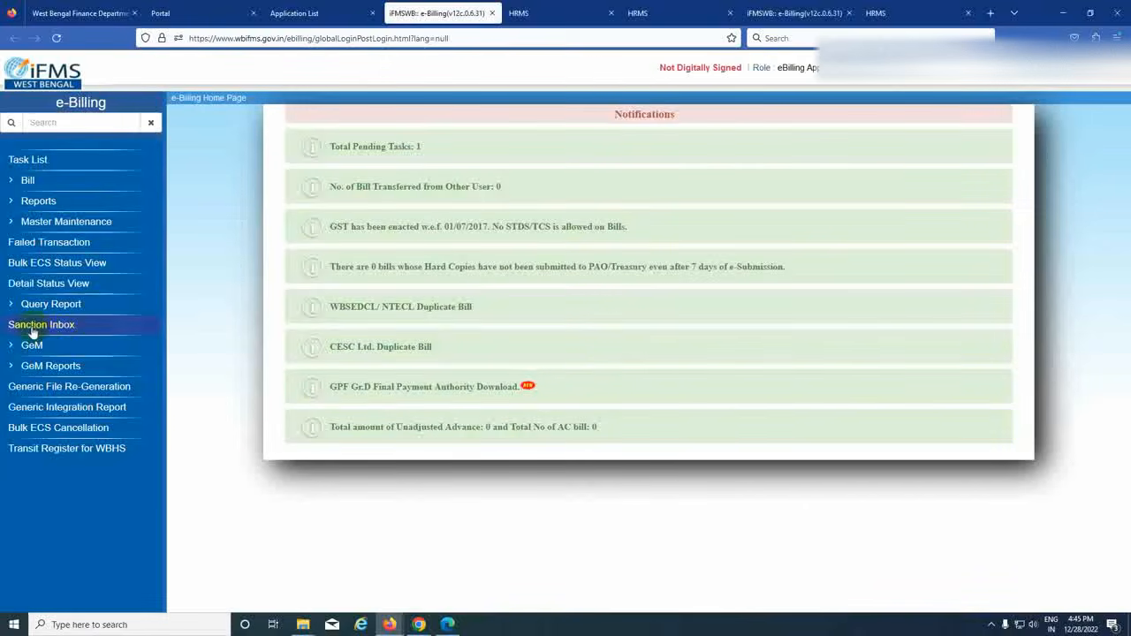
{"action": "left_click", "coordinate": [56, 328]}
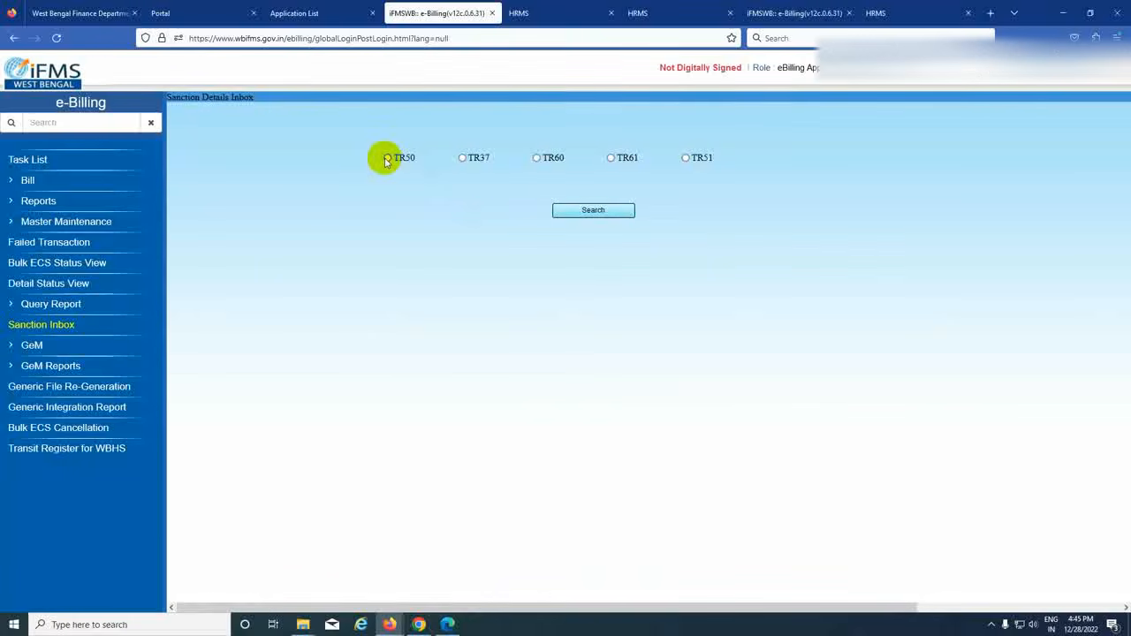
{"action": "left_click", "coordinate": [387, 158]}
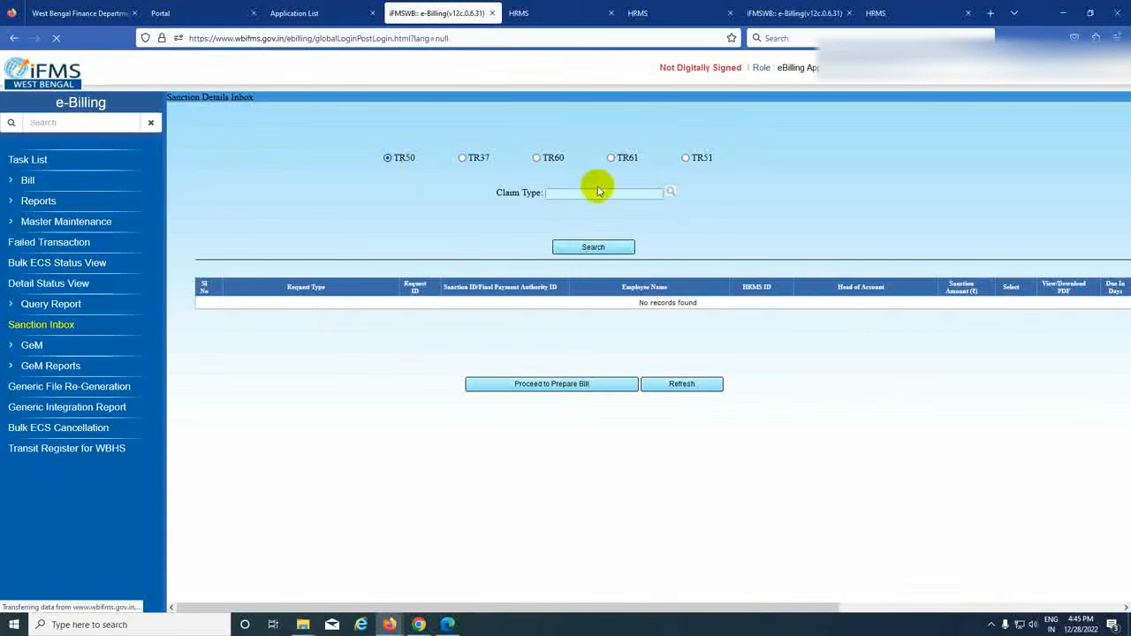
{"action": "left_click", "coordinate": [669, 192]}
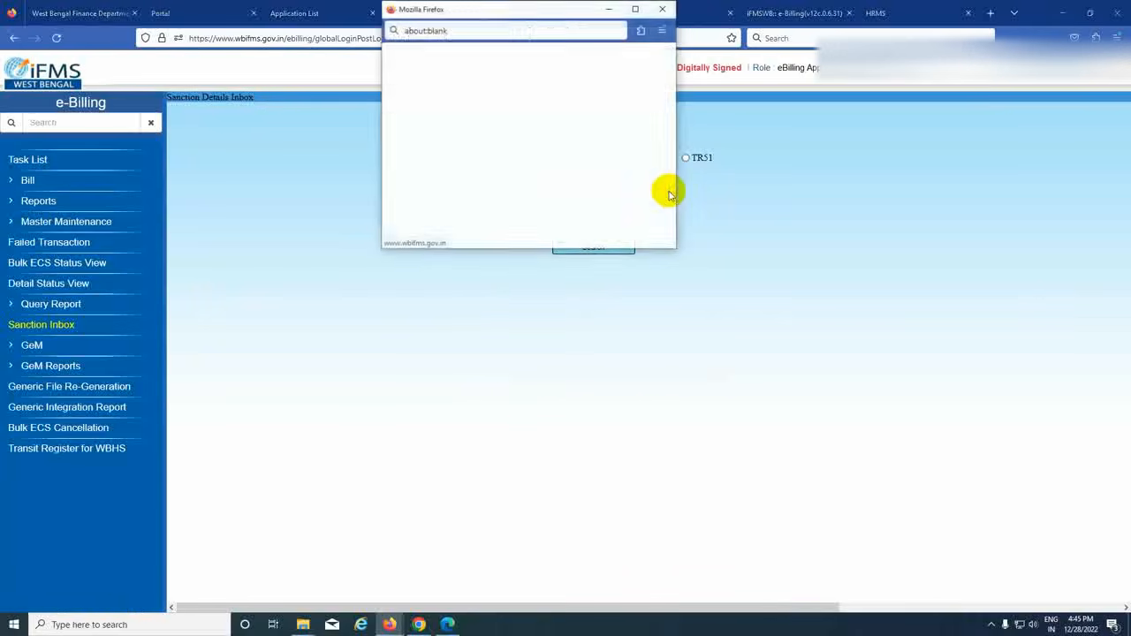
{"action": "left_click", "coordinate": [635, 8]}
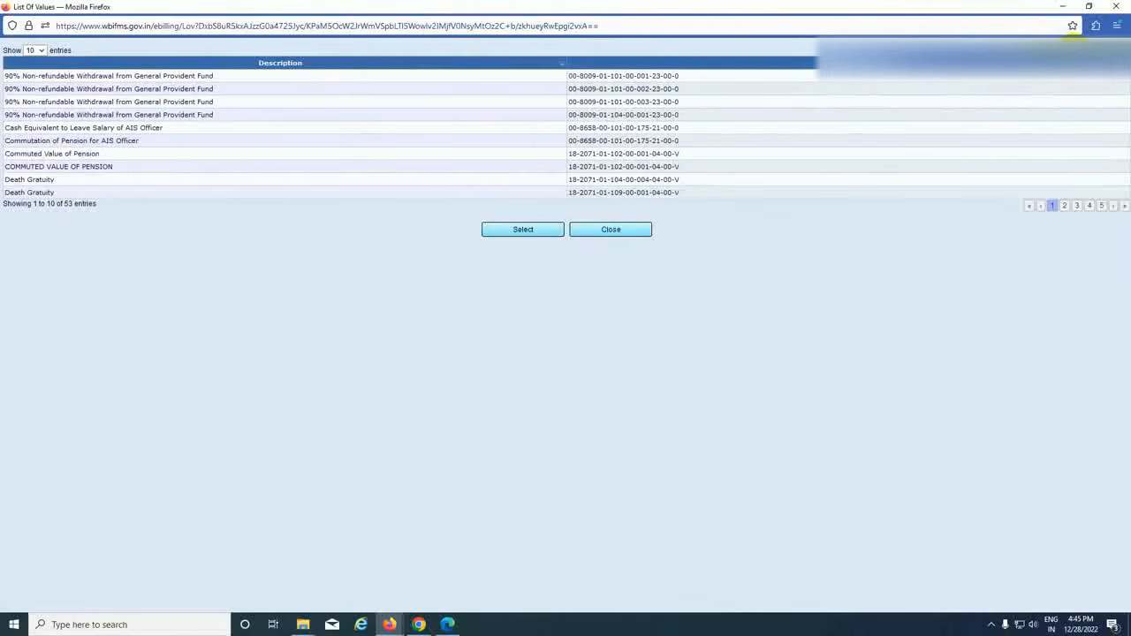
{"action": "type", "text": "fin"}
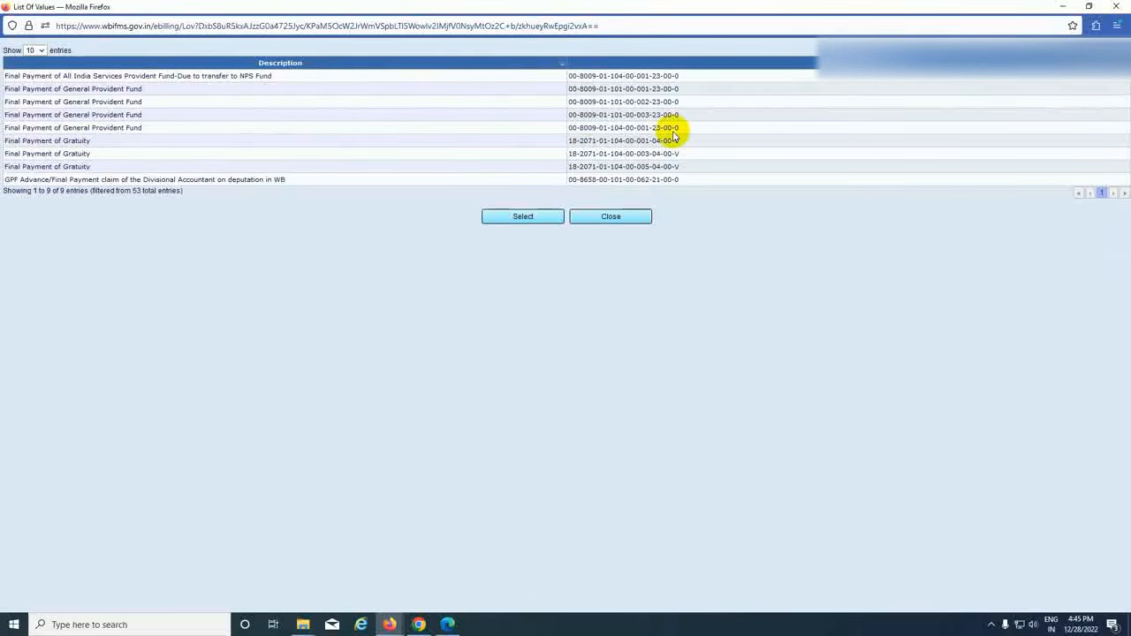
{"action": "left_click", "coordinate": [642, 129]}
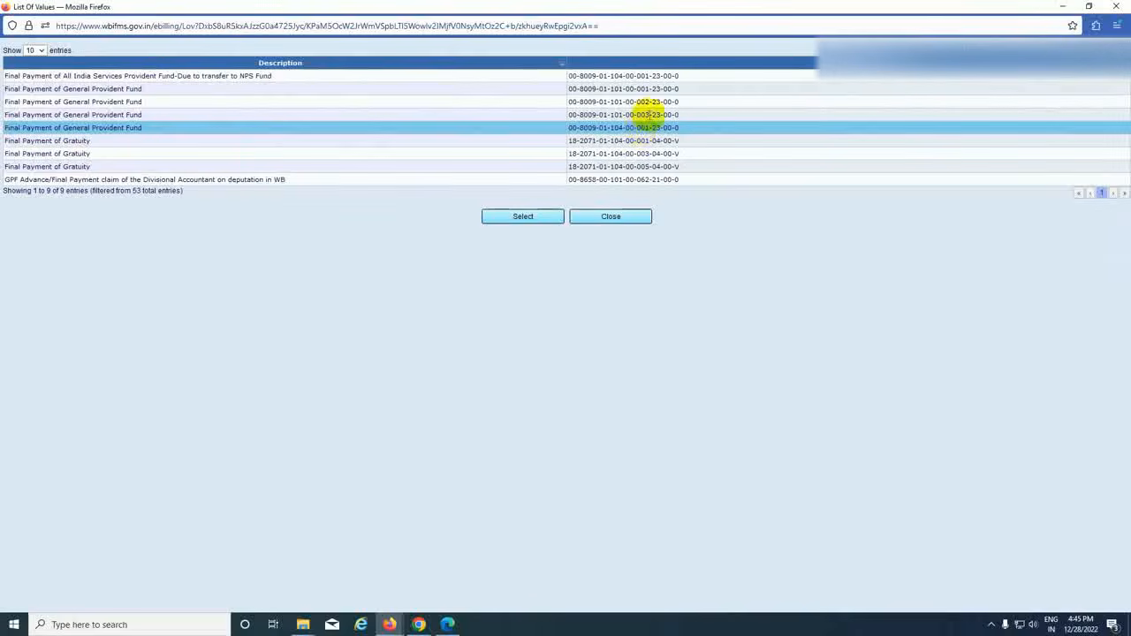
{"action": "left_click", "coordinate": [656, 89]}
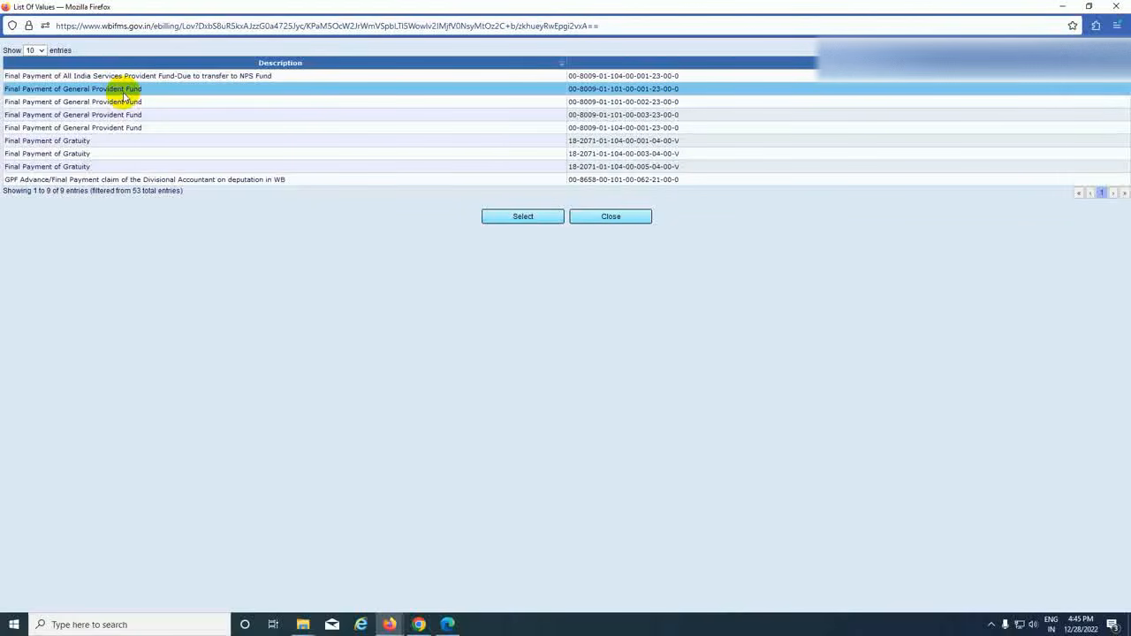
{"action": "left_click", "coordinate": [530, 218]}
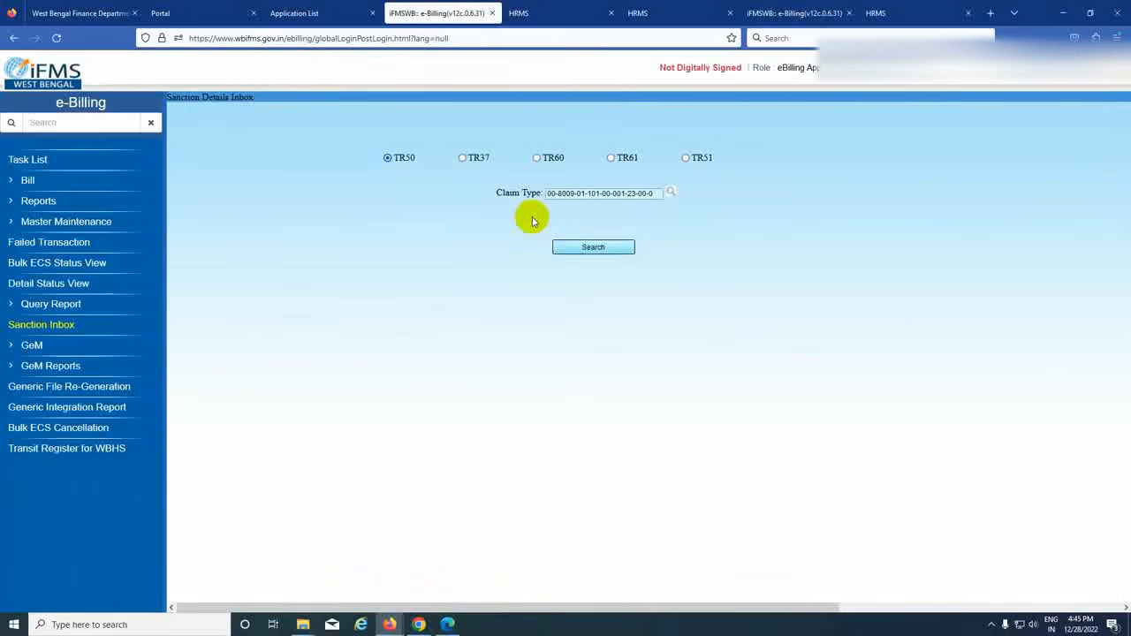
- Find the approved GPF final payment sanction of 384592 and take it into a new TR-50 bill
{"action": "left_click", "coordinate": [597, 249]}
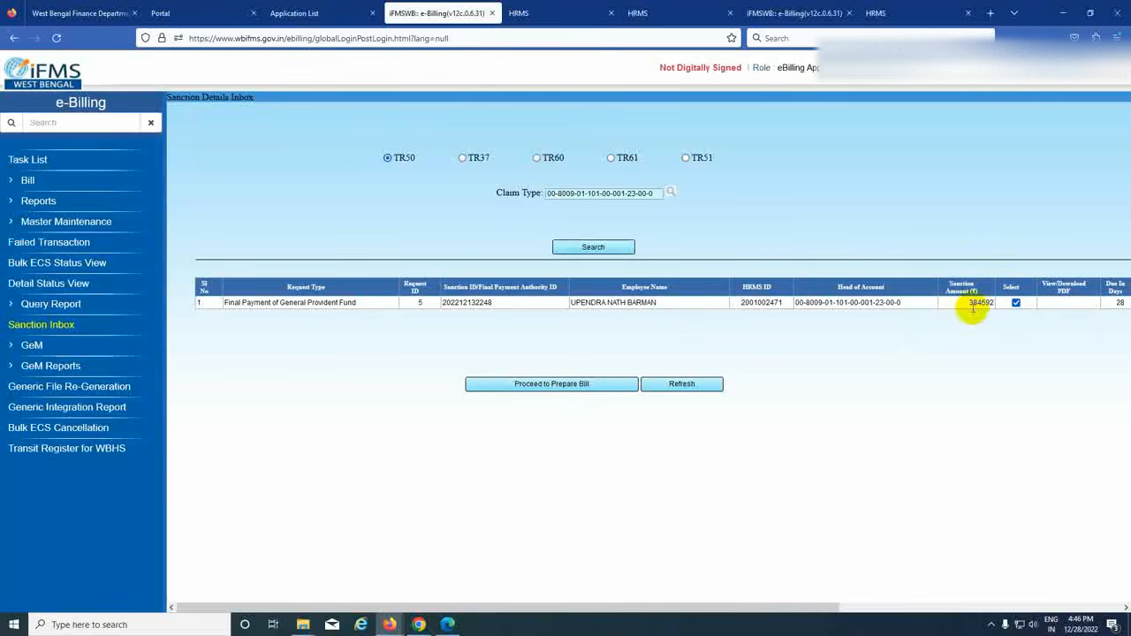
{"action": "left_click", "coordinate": [536, 386]}
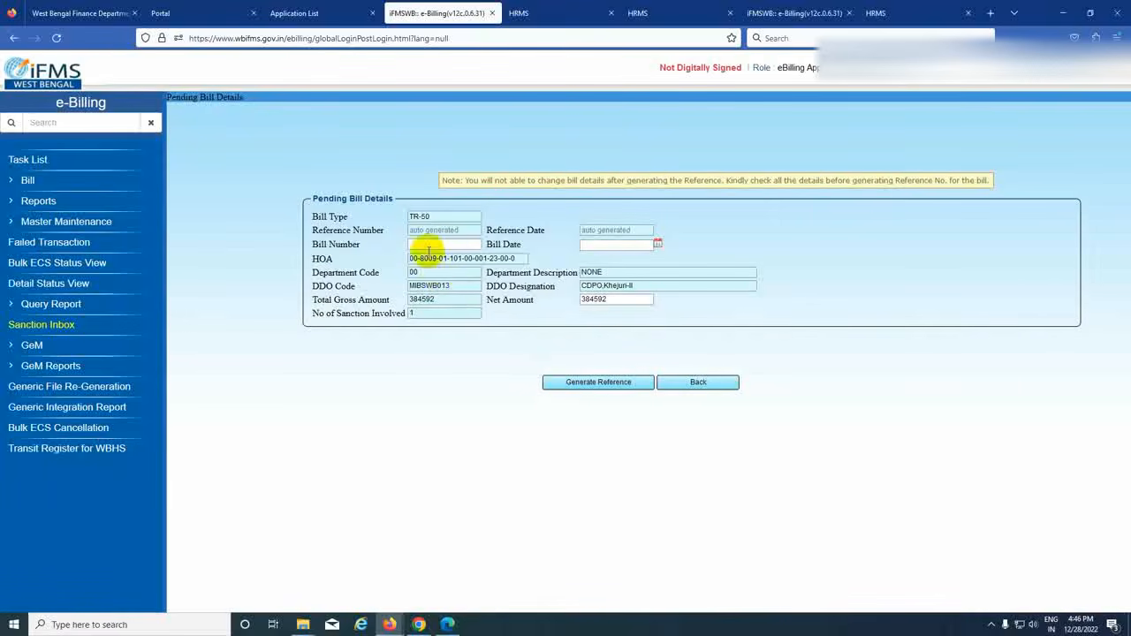
- Enter the bill number, set bill date 28/12/2022, and generate the bill's reference number
{"action": "left_click", "coordinate": [428, 247]}
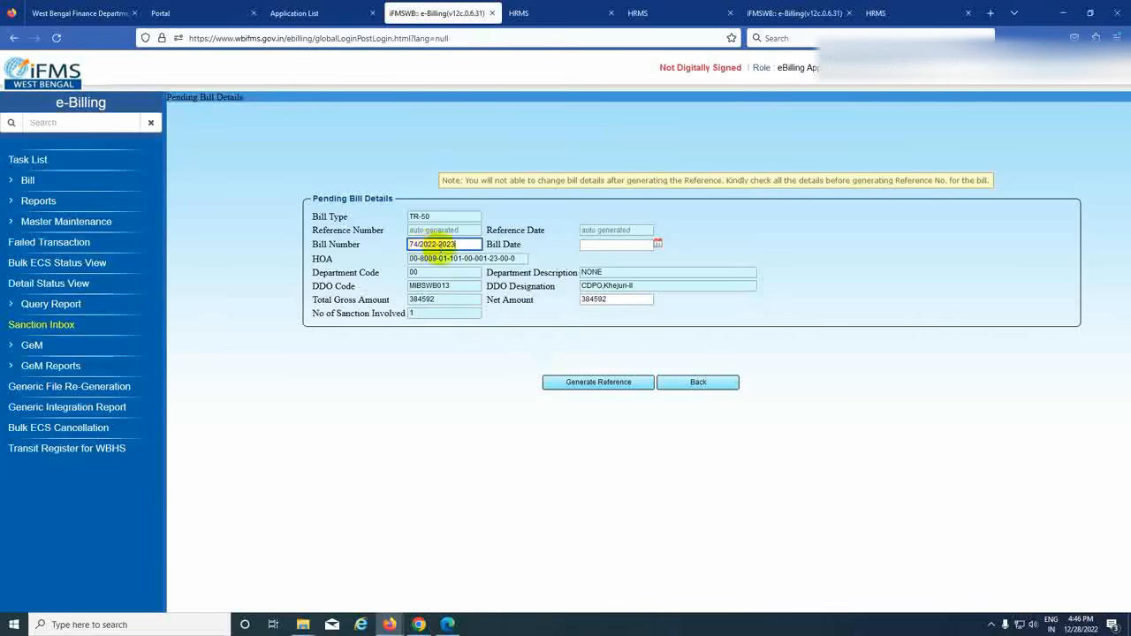
{"action": "left_click", "coordinate": [658, 244]}
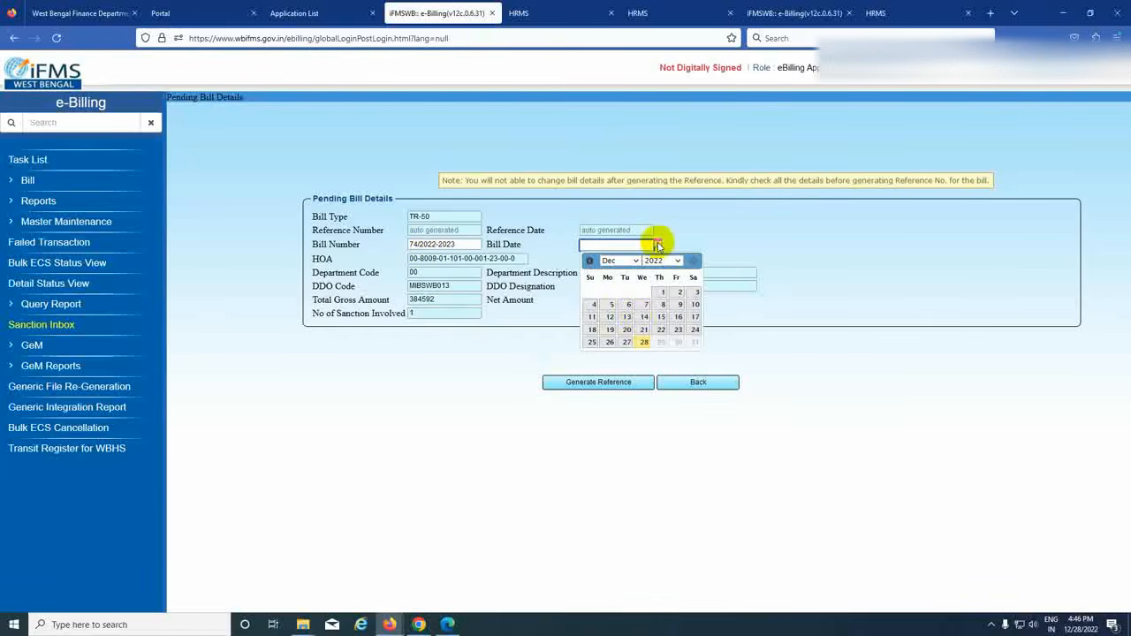
{"action": "left_click", "coordinate": [643, 342]}
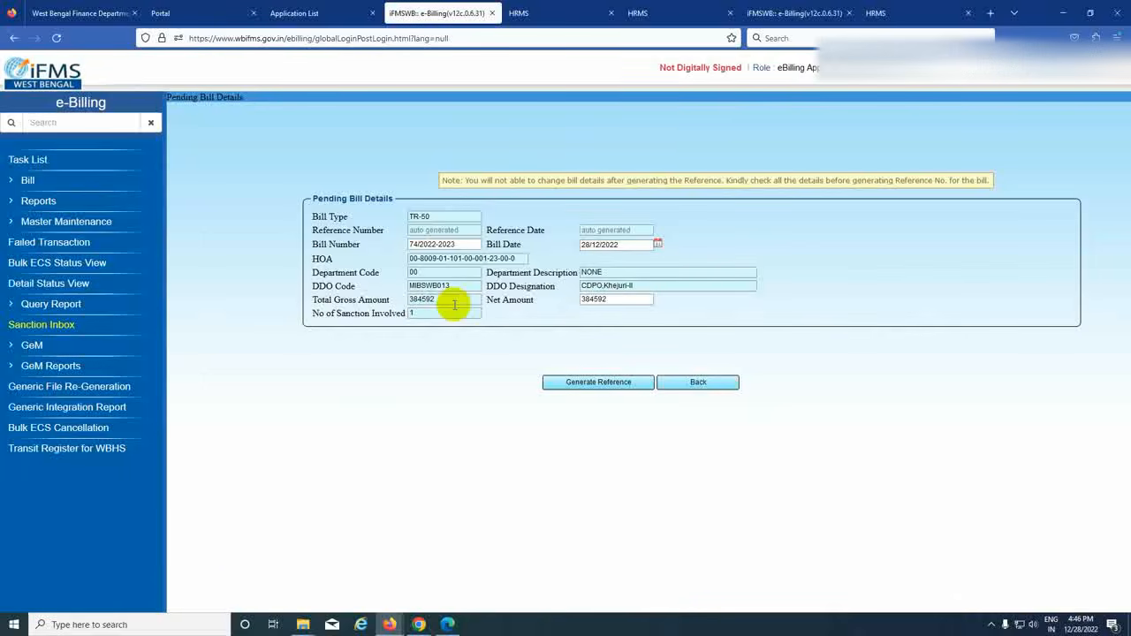
{"action": "left_click", "coordinate": [587, 384]}
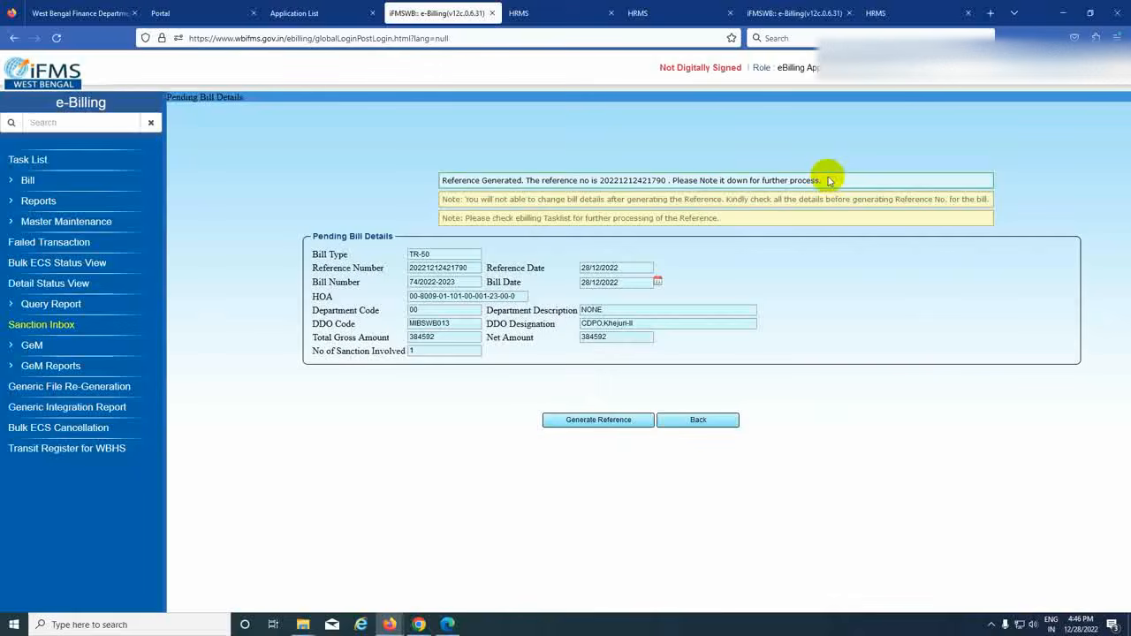
- Leave Pending Bill Details and open the newly referenced TR-50 bill from the Task List
{"action": "left_click", "coordinate": [711, 426]}
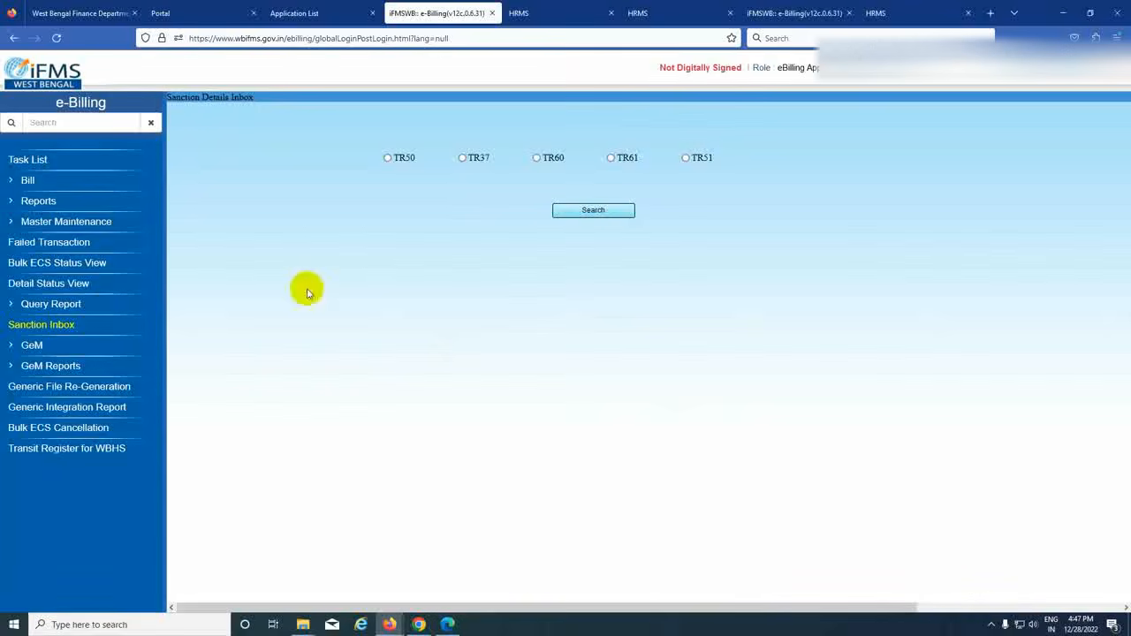
{"action": "left_click", "coordinate": [34, 161]}
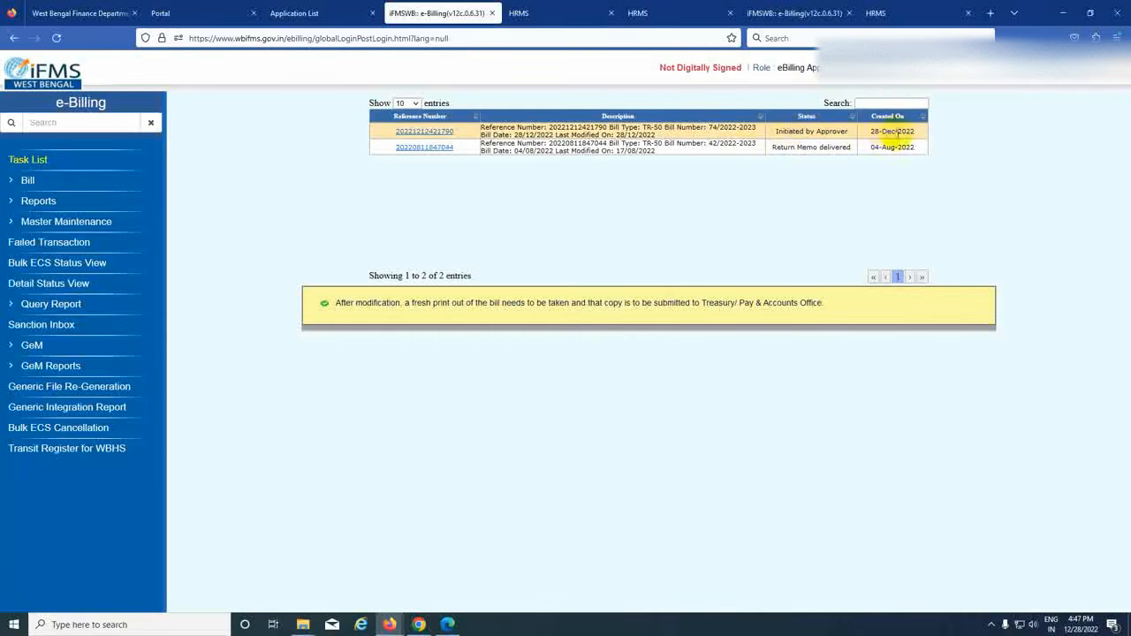
{"action": "left_click", "coordinate": [431, 134]}
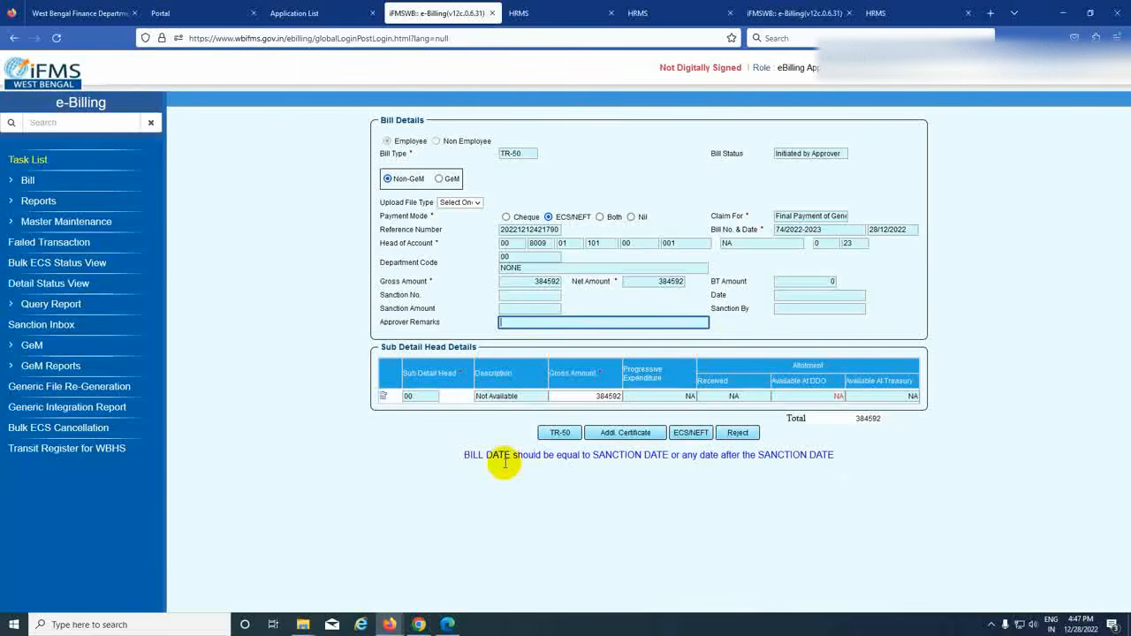
- Save the TR-50 employee and sanction details form, then return to Bill Details
{"action": "left_click", "coordinate": [560, 434]}
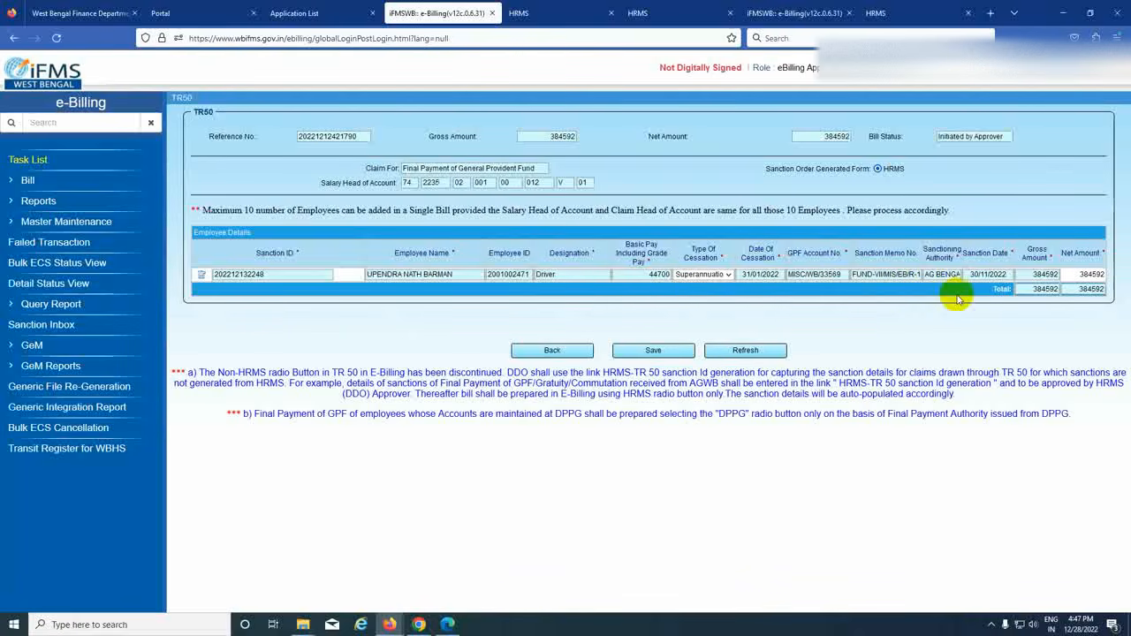
{"action": "left_click", "coordinate": [654, 351]}
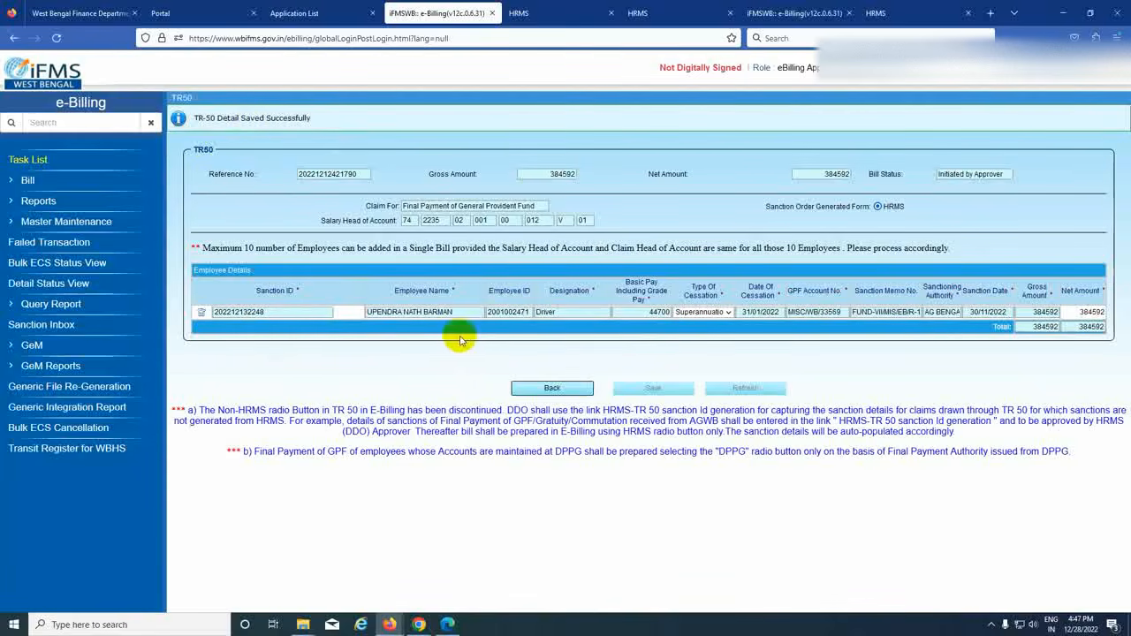
{"action": "left_click", "coordinate": [550, 389]}
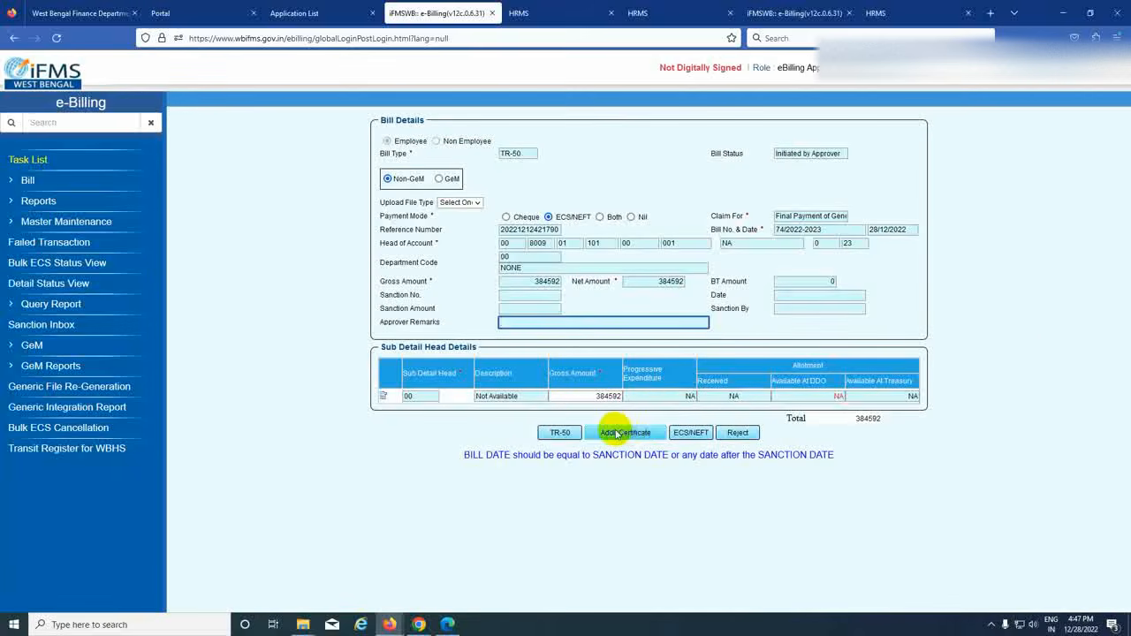
- Add the matching employee as ECS/NEFT beneficiary for 384592, save it, and return to Bill Details
{"action": "left_click", "coordinate": [692, 436]}
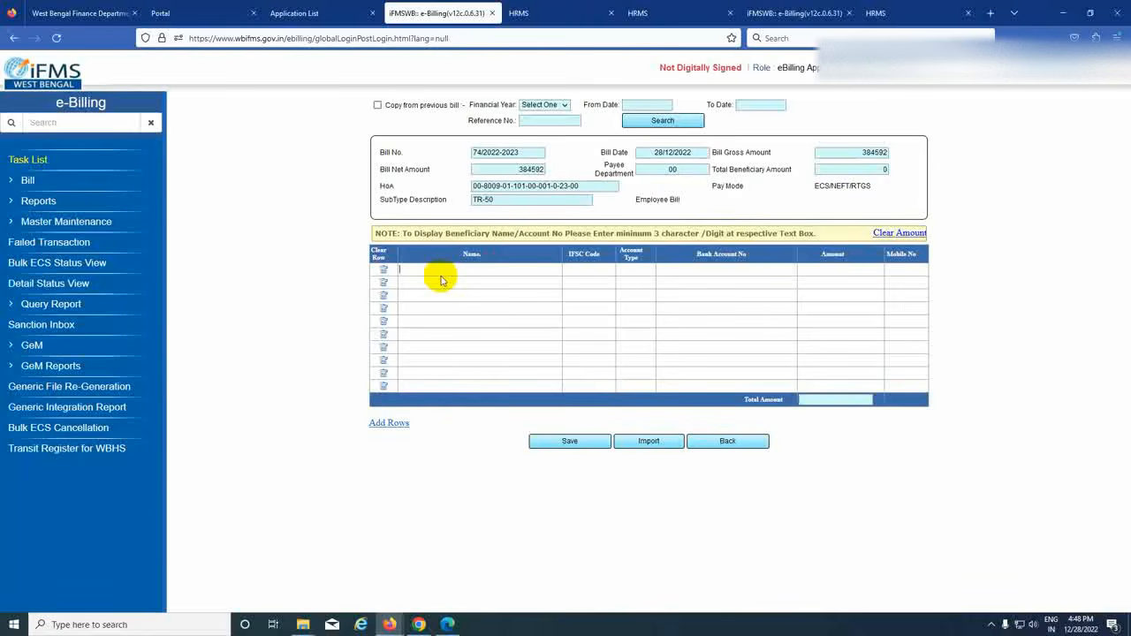
{"action": "type", "text": "PEN"}
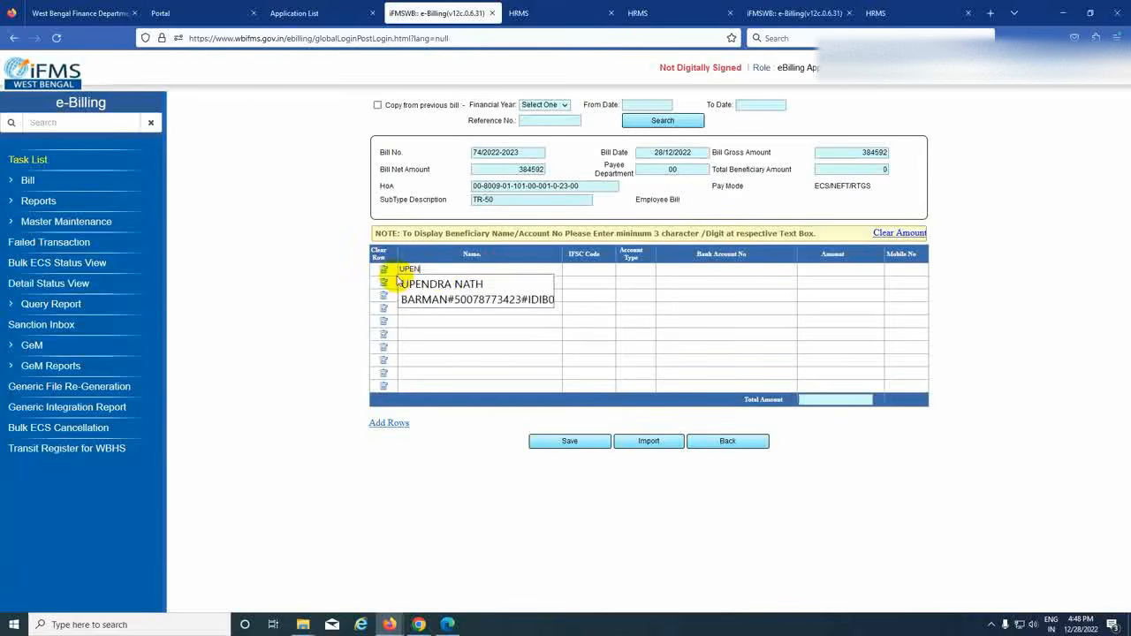
{"action": "left_click", "coordinate": [530, 287]}
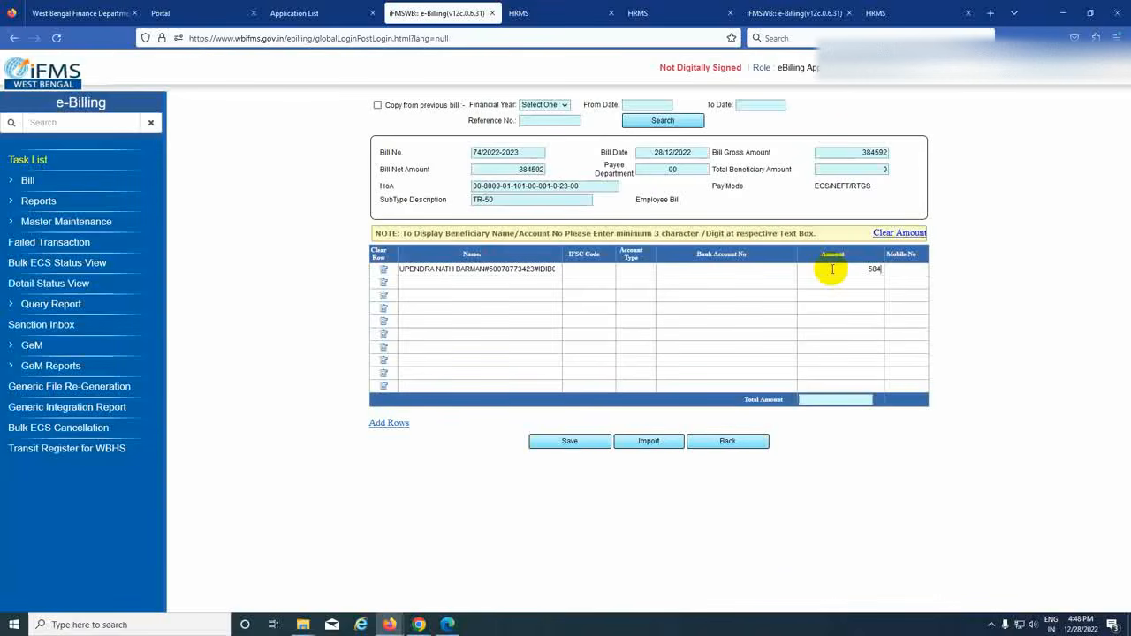
{"action": "type", "text": "384592"}
{"action": "left_click", "coordinate": [998, 270]}
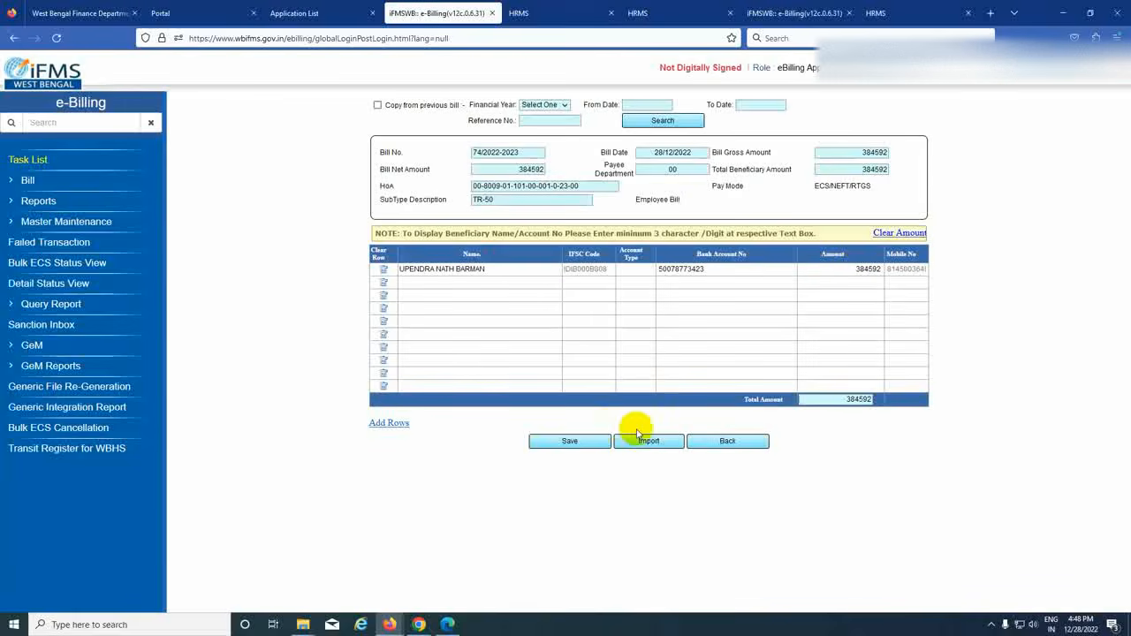
{"action": "left_click", "coordinate": [562, 442]}
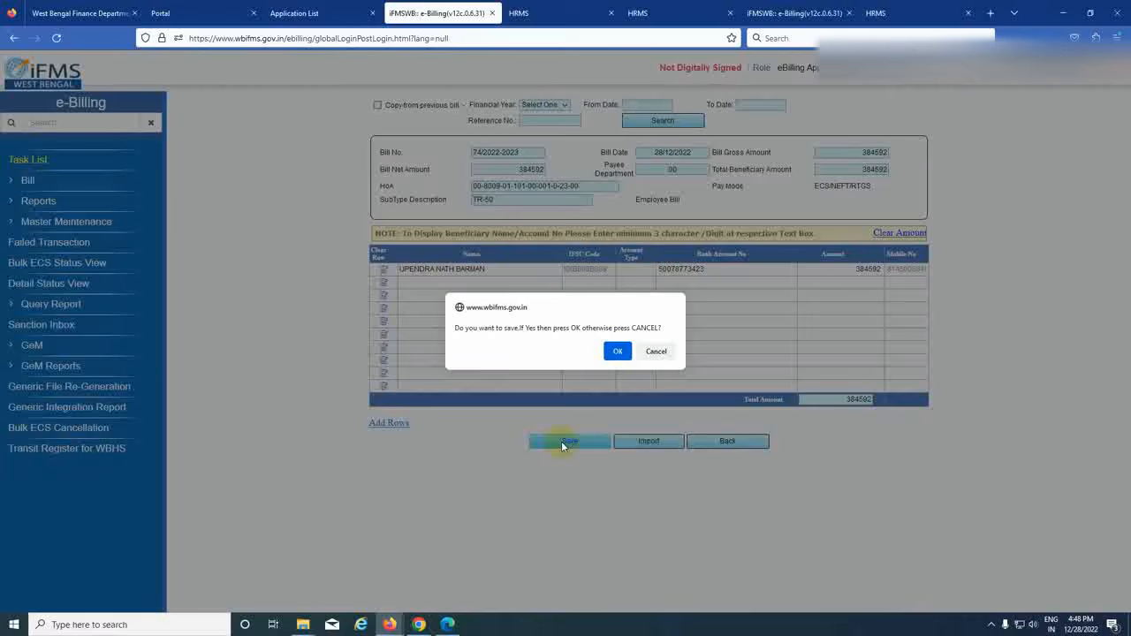
{"action": "left_click", "coordinate": [616, 351]}
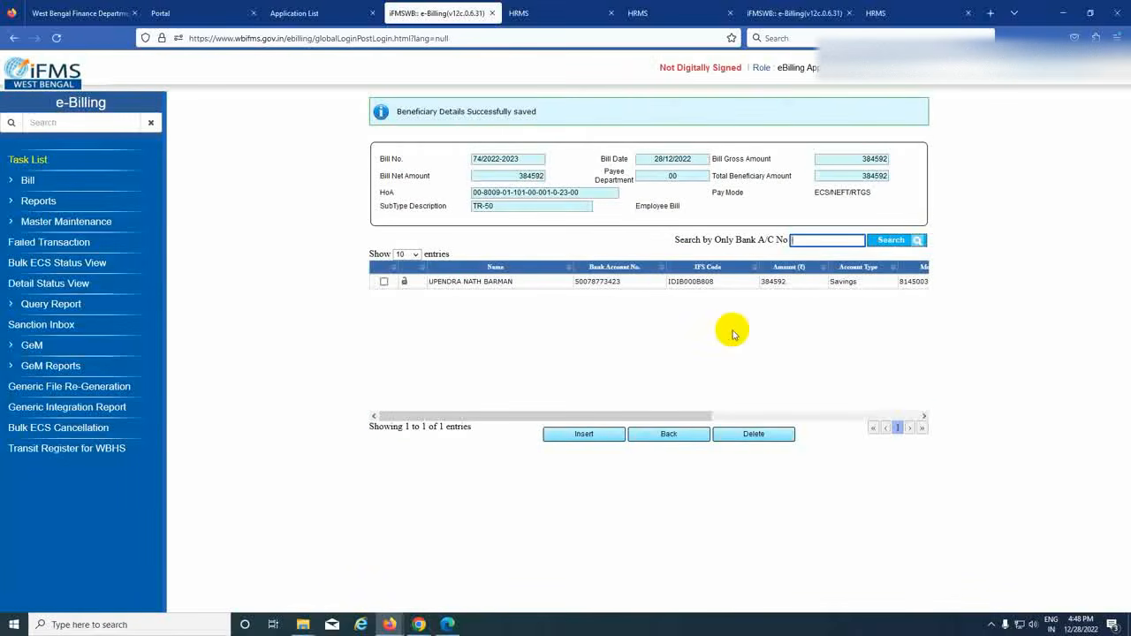
{"action": "left_click", "coordinate": [670, 434]}
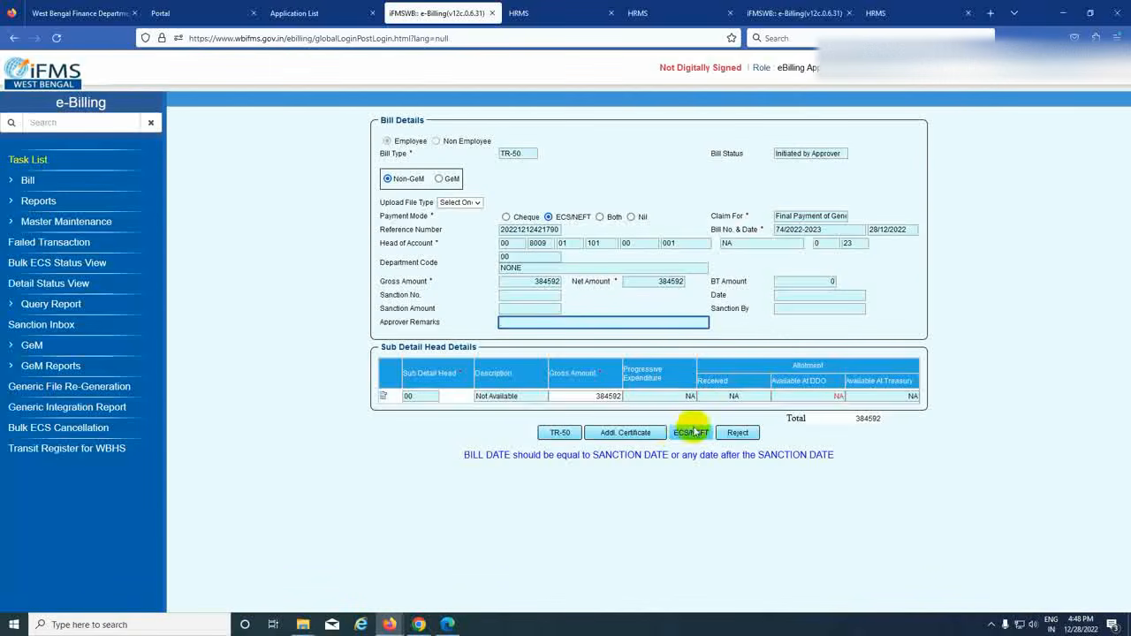
- Reopen the TR-50 bill from the Task List and complete the digital signing
{"action": "left_click", "coordinate": [28, 160]}
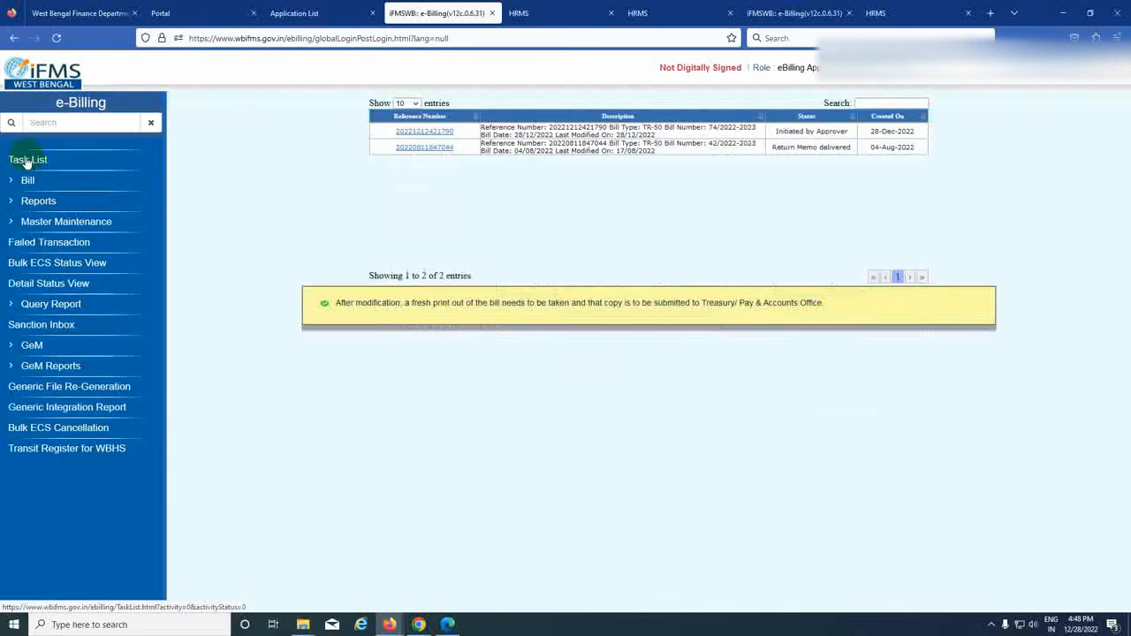
{"action": "left_click", "coordinate": [420, 132]}
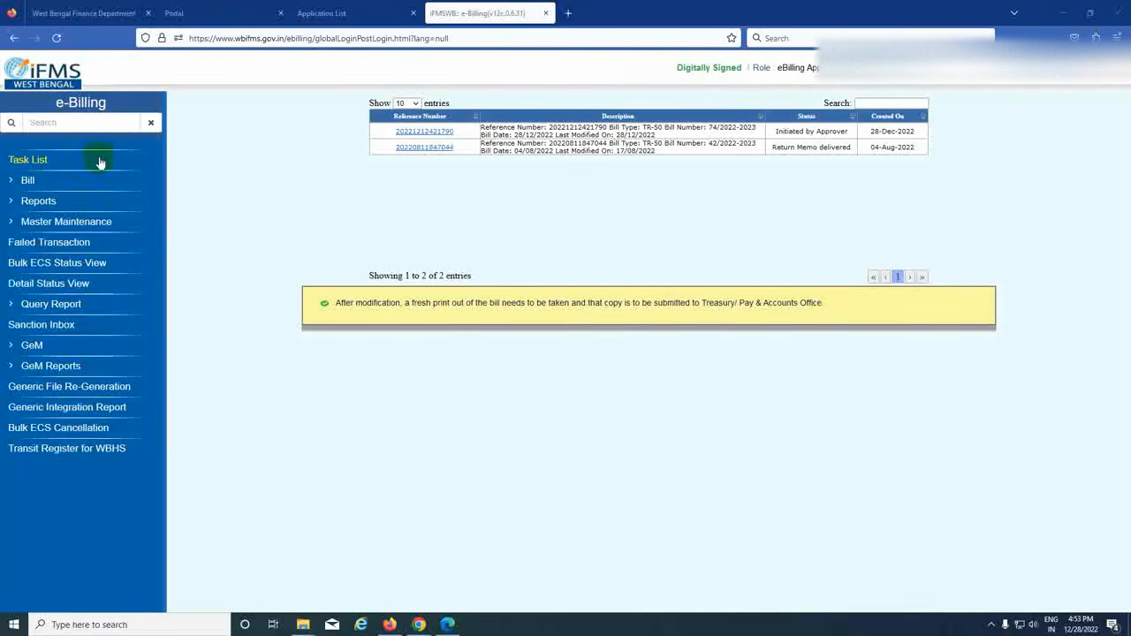
- Review the bill's TR-50 and ECS/NEFT details, then submit the bill to Treasury
{"action": "left_click", "coordinate": [27, 168]}
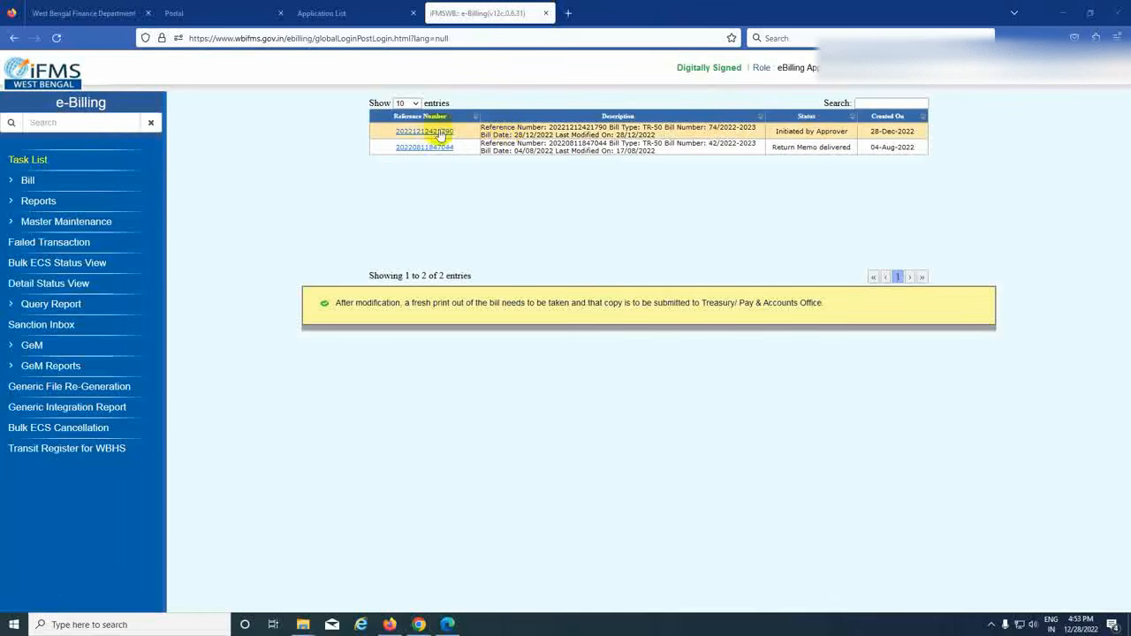
{"action": "left_click", "coordinate": [425, 132]}
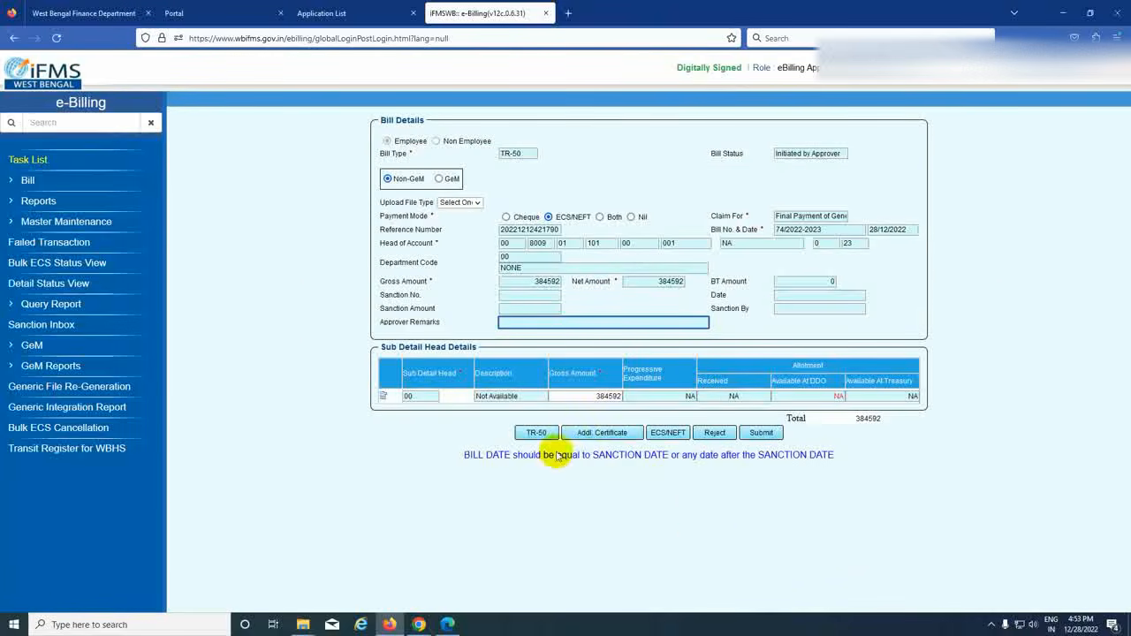
{"action": "left_click", "coordinate": [536, 433]}
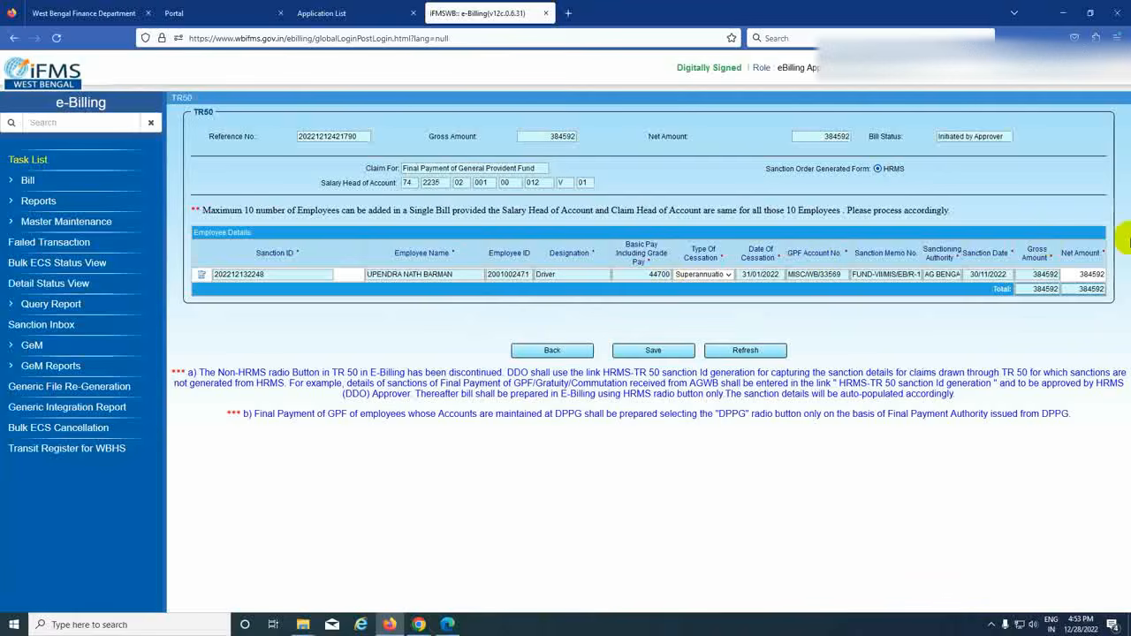
{"action": "left_click", "coordinate": [535, 355]}
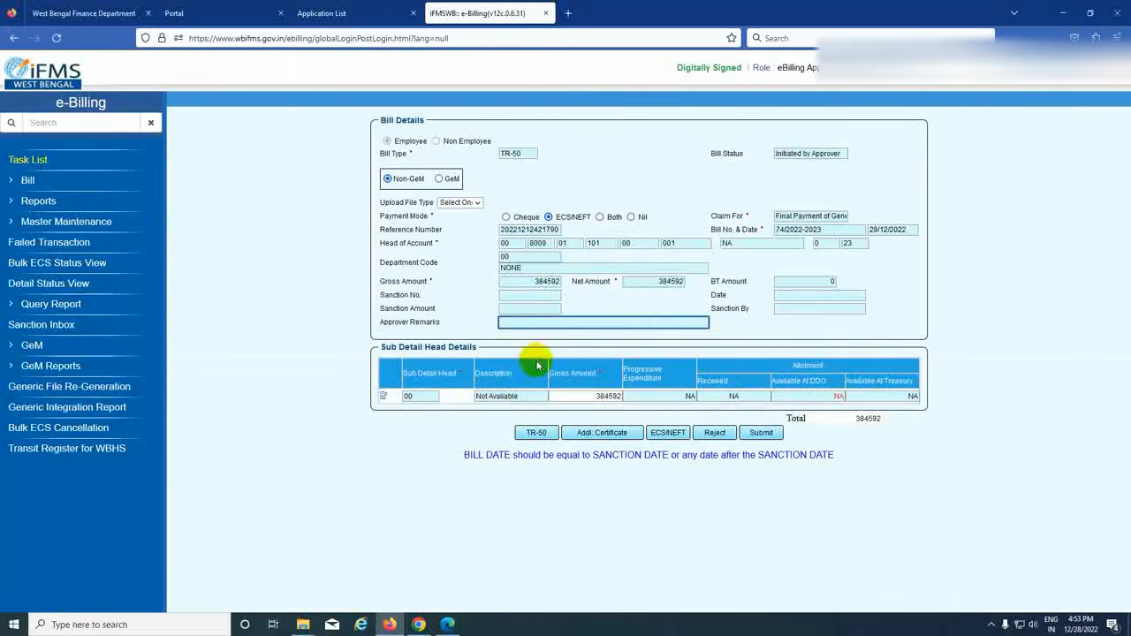
{"action": "left_click", "coordinate": [670, 433]}
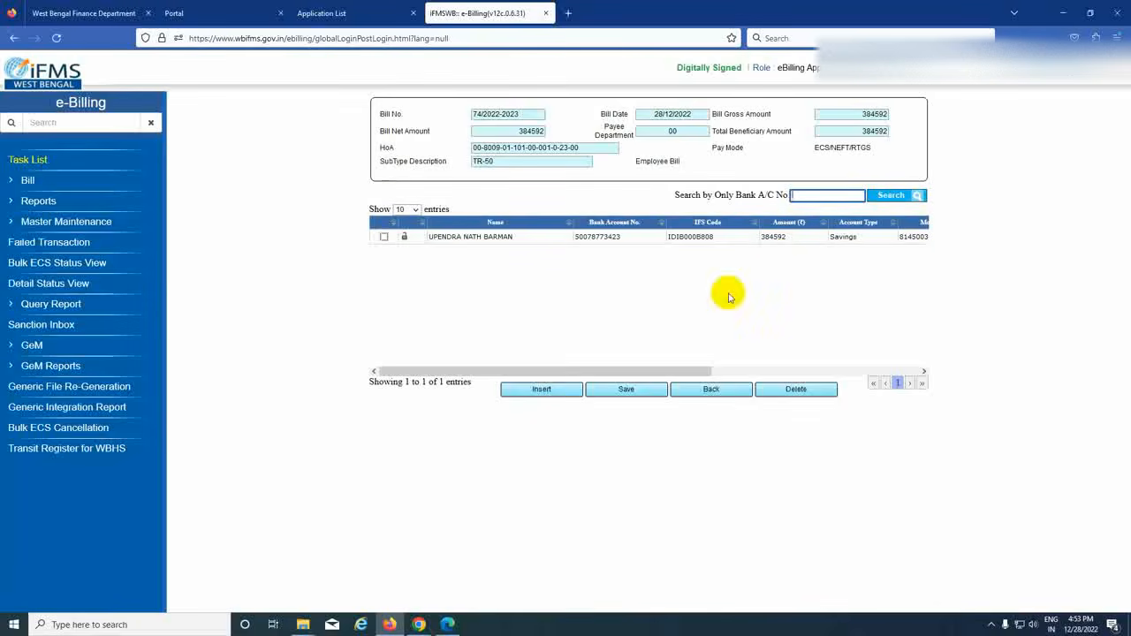
{"action": "left_click", "coordinate": [713, 393]}
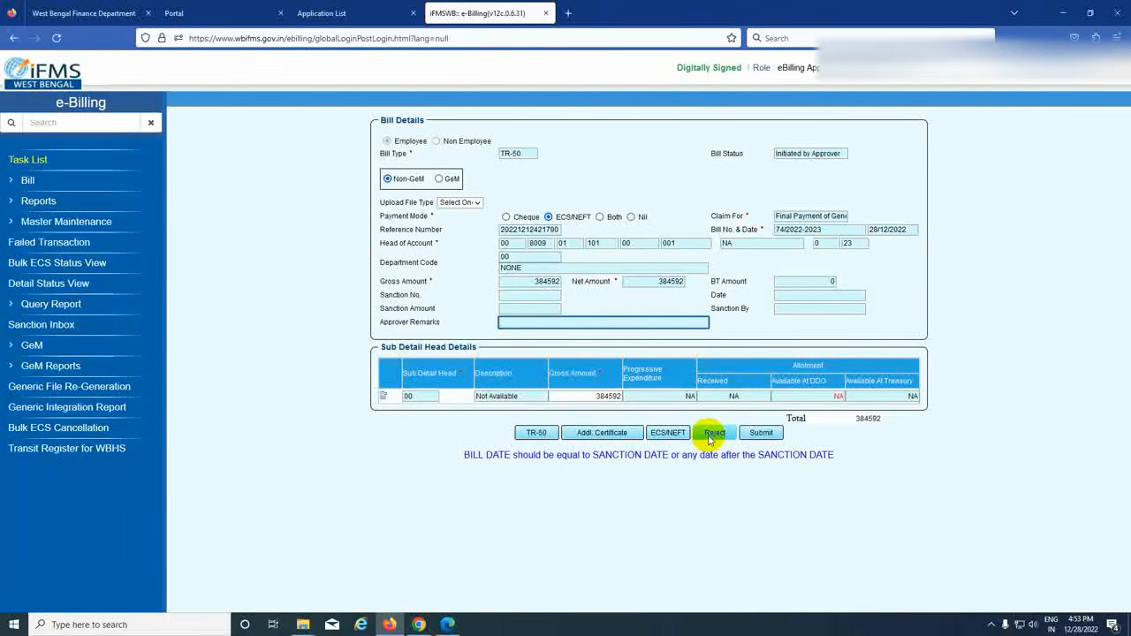
{"action": "left_click", "coordinate": [761, 437]}
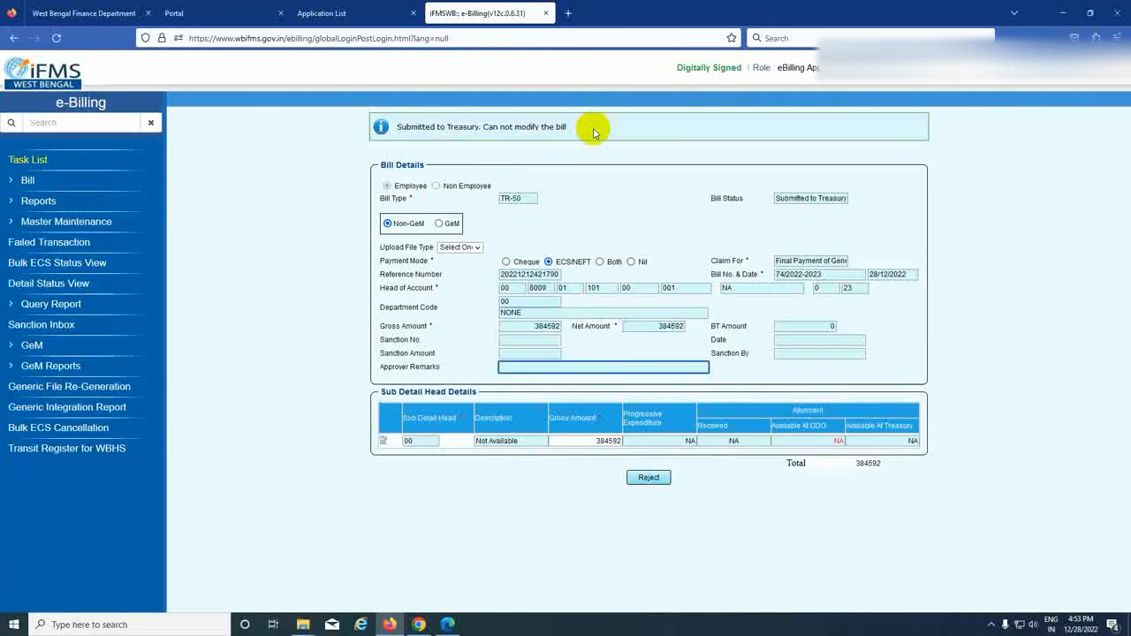
{"action": "left_click", "coordinate": [30, 181]}
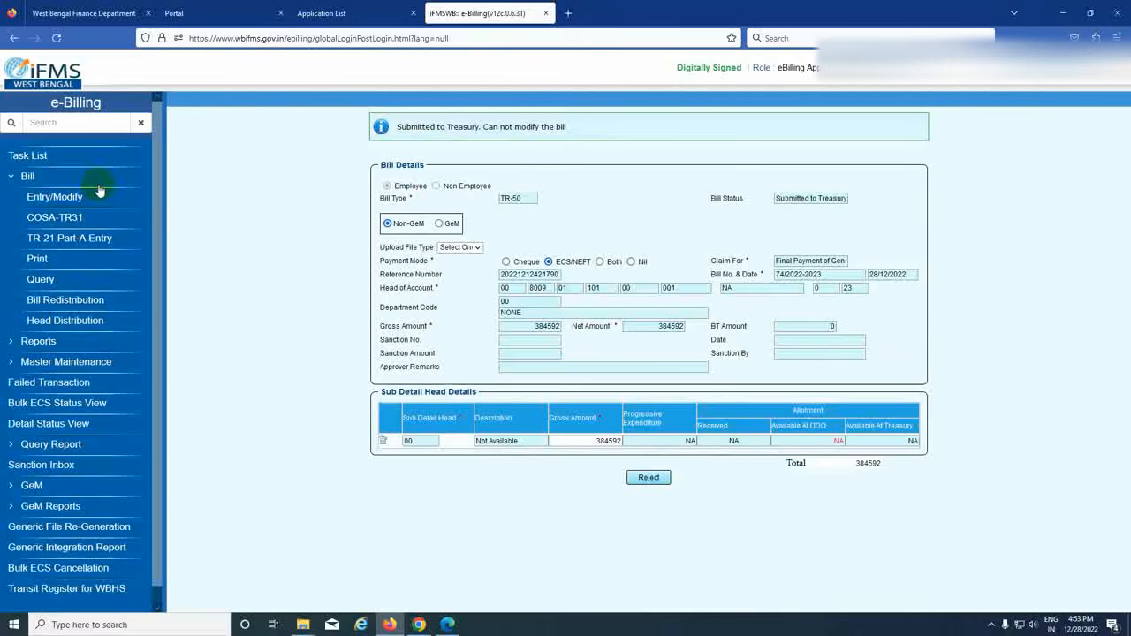
- Open the Bill Print page from the Bill section of the sidebar
{"action": "left_click", "coordinate": [37, 262]}
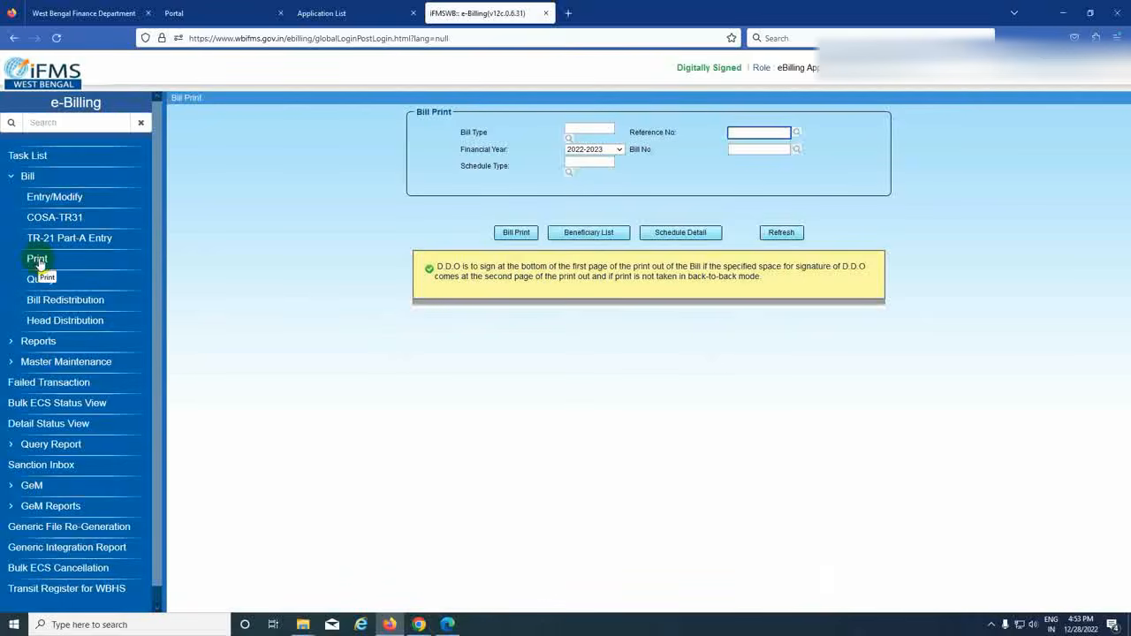